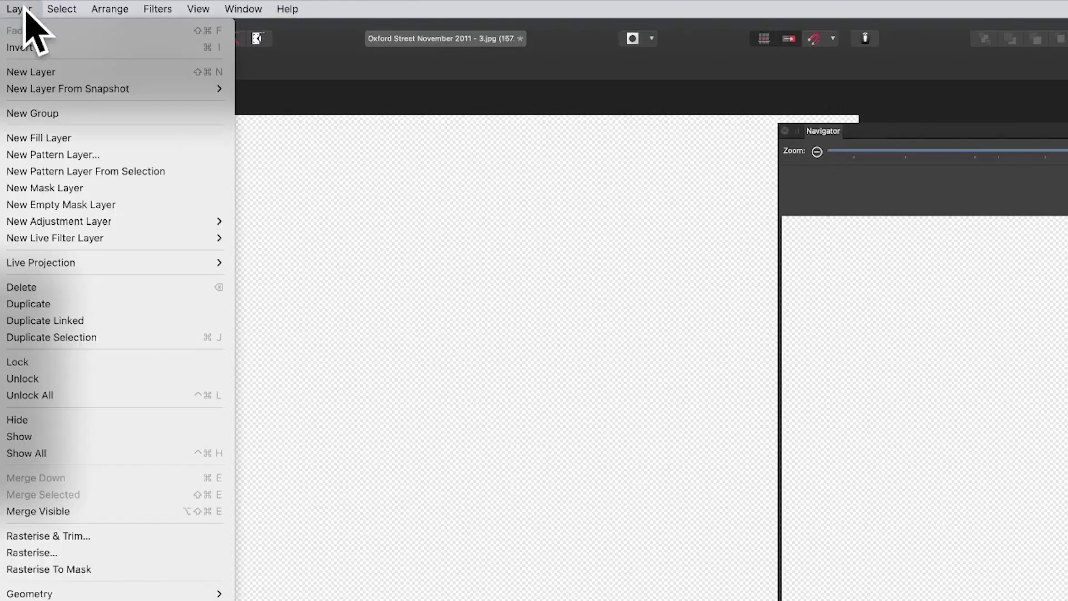
Add a new pixel layer and fill it with a diagonal linear gradient in the red, blue, yellow, pink and cyan preset.
{"action": "left_click", "coordinate": [44, 72]}
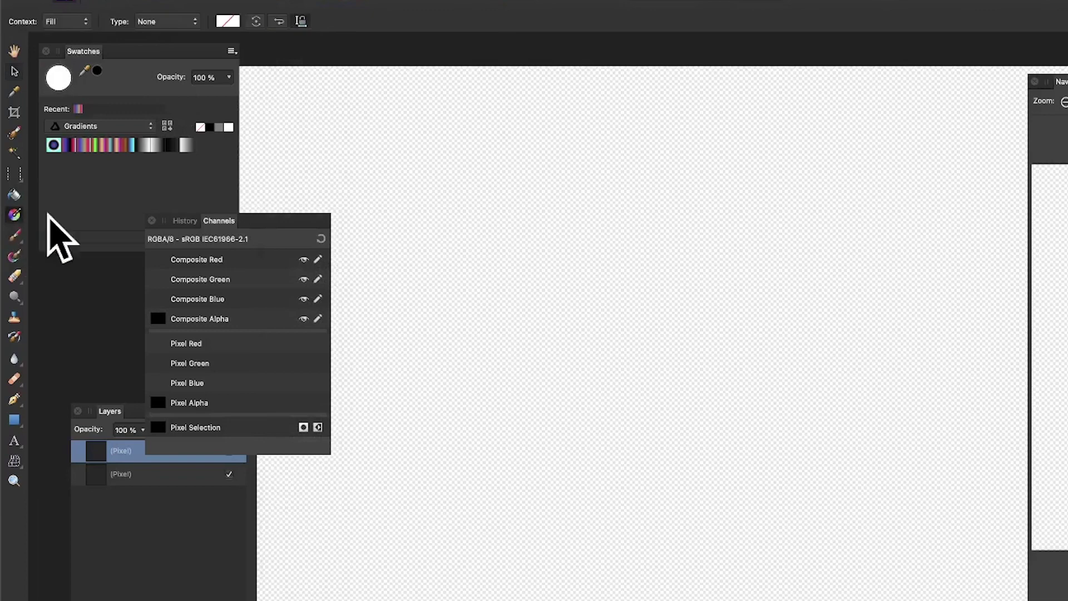
{"action": "left_click_drag", "start_coordinate": [286, 119], "coordinate": [898, 535]}
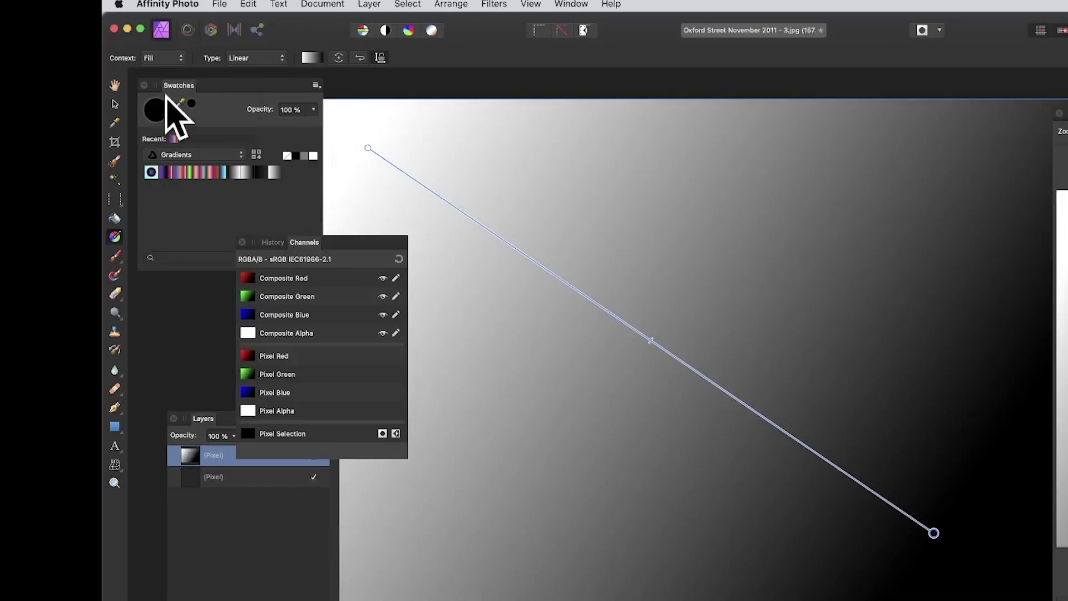
{"action": "left_click", "coordinate": [178, 173]}
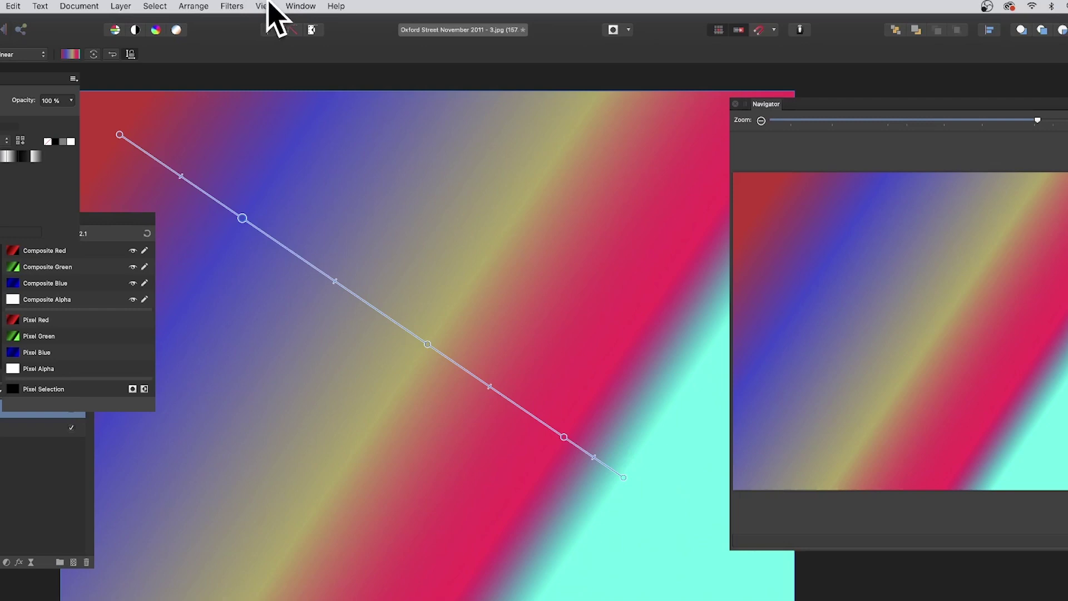
{"action": "left_click", "coordinate": [265, 6]}
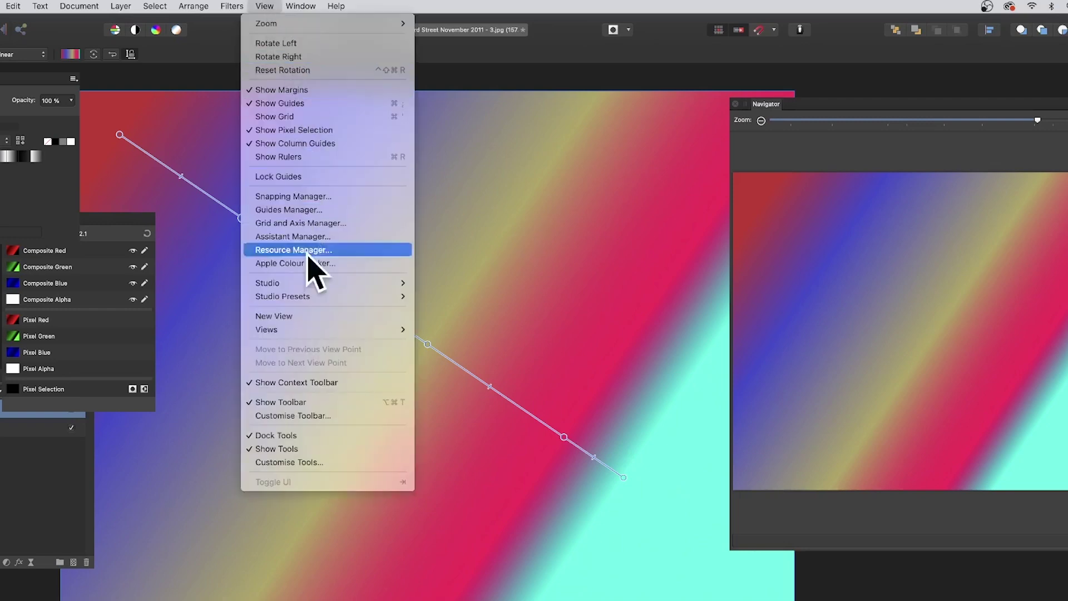
{"action": "mouse_move", "coordinate": [320, 283]}
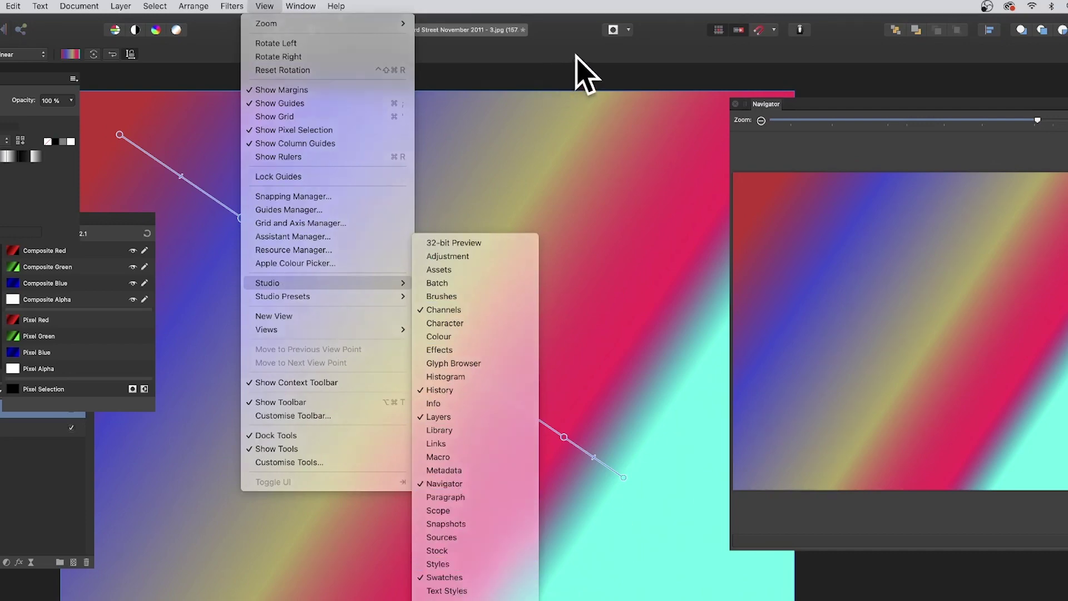
{"action": "left_click", "coordinate": [574, 71]}
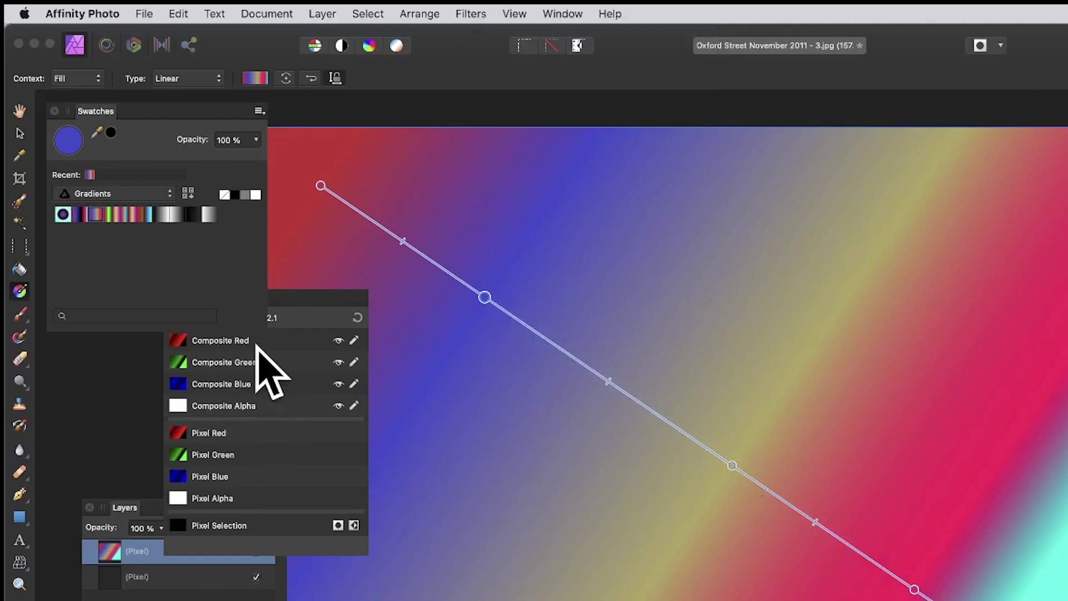
Isolate the Composite Red channel and activate the Mesh Warp tool.
{"action": "left_click", "coordinate": [244, 340], "text": "alt"}
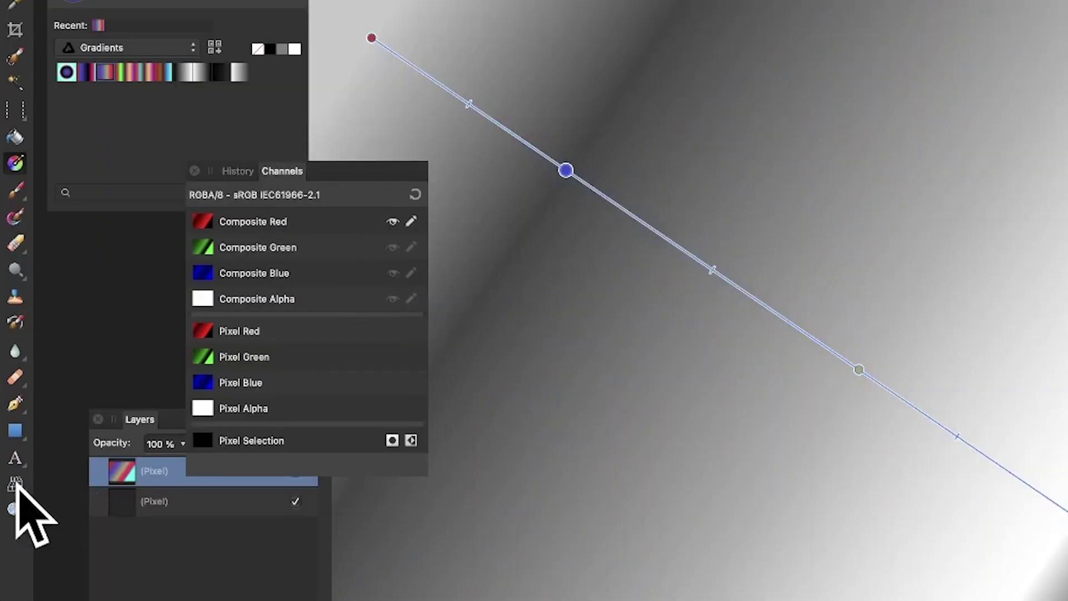
{"action": "left_click", "coordinate": [15, 483]}
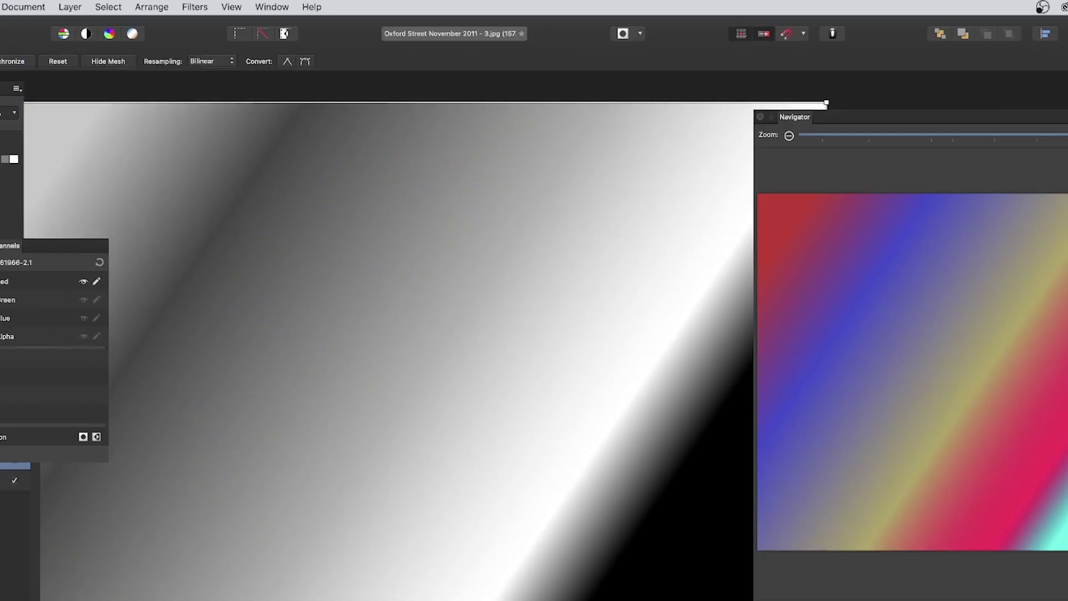
{"action": "left_click", "coordinate": [232, 7]}
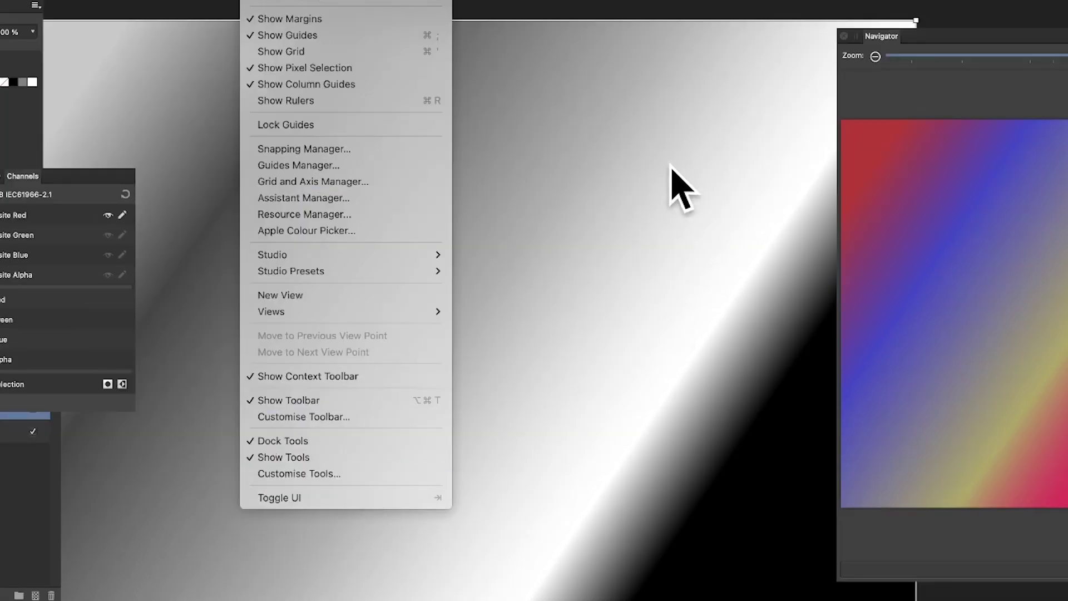
{"action": "left_click", "coordinate": [622, 0]}
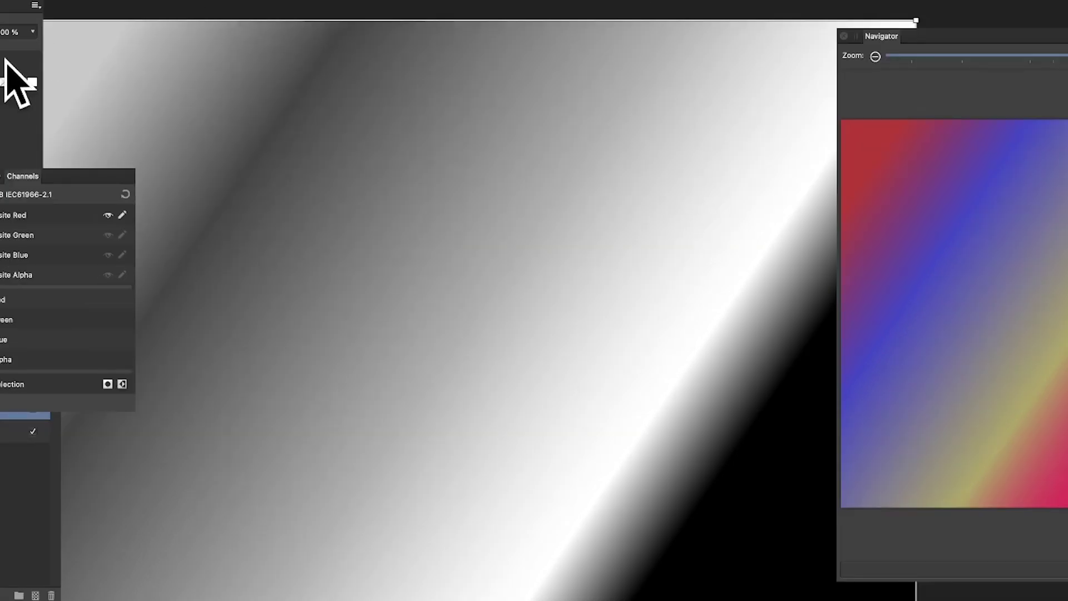
{"action": "left_click", "coordinate": [0, 5]}
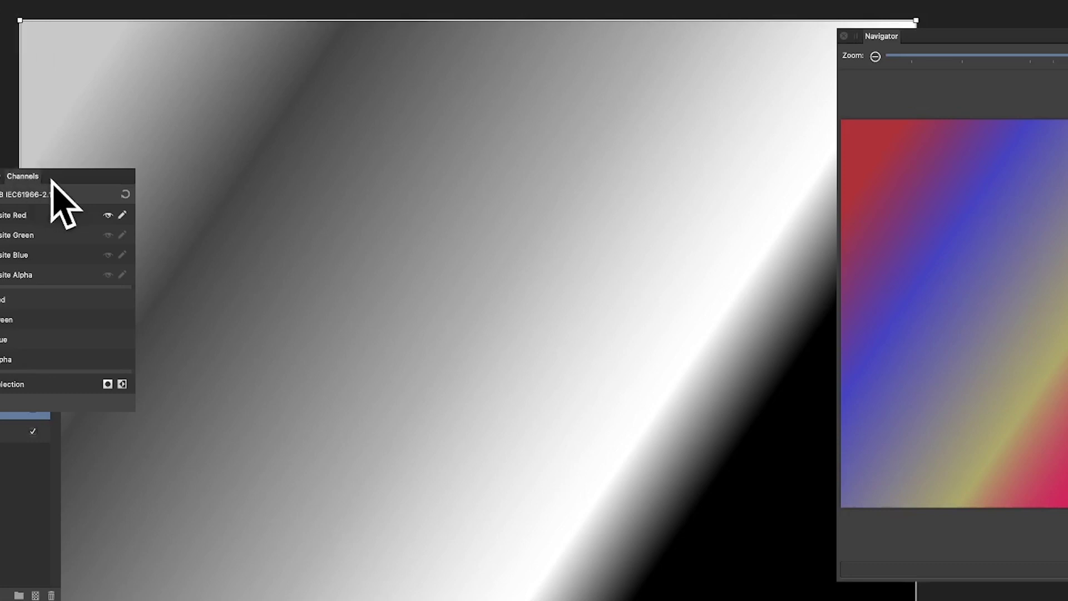
Move the Channels panel off the image and bend the red channel mesh's upper and lower edges inward.
{"action": "left_click_drag", "start_coordinate": [51, 178], "coordinate": [23, 162]}
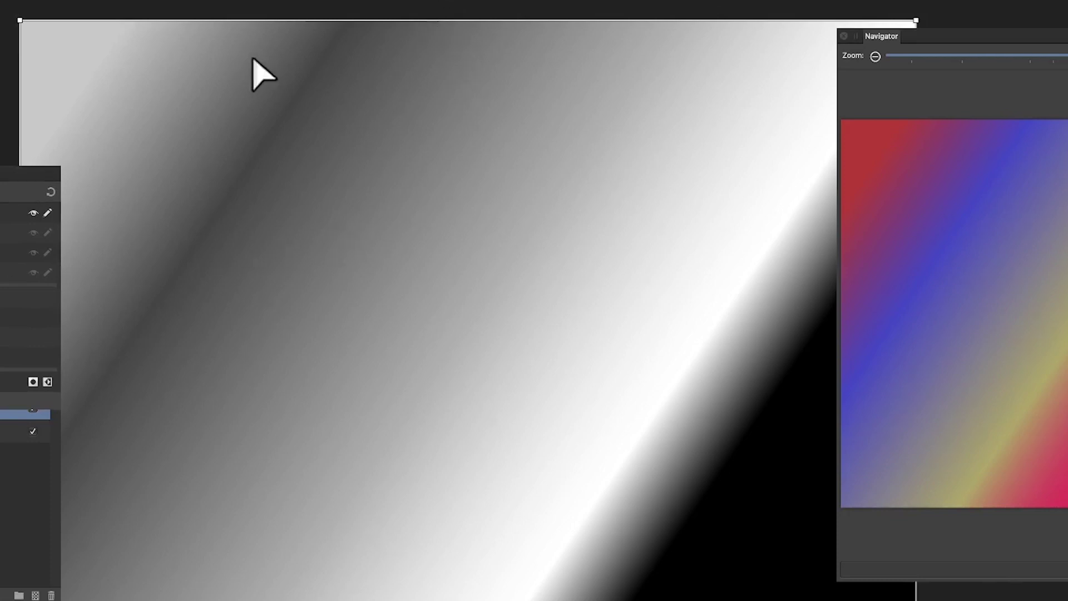
{"action": "left_click_drag", "start_coordinate": [388, 22], "coordinate": [406, 207]}
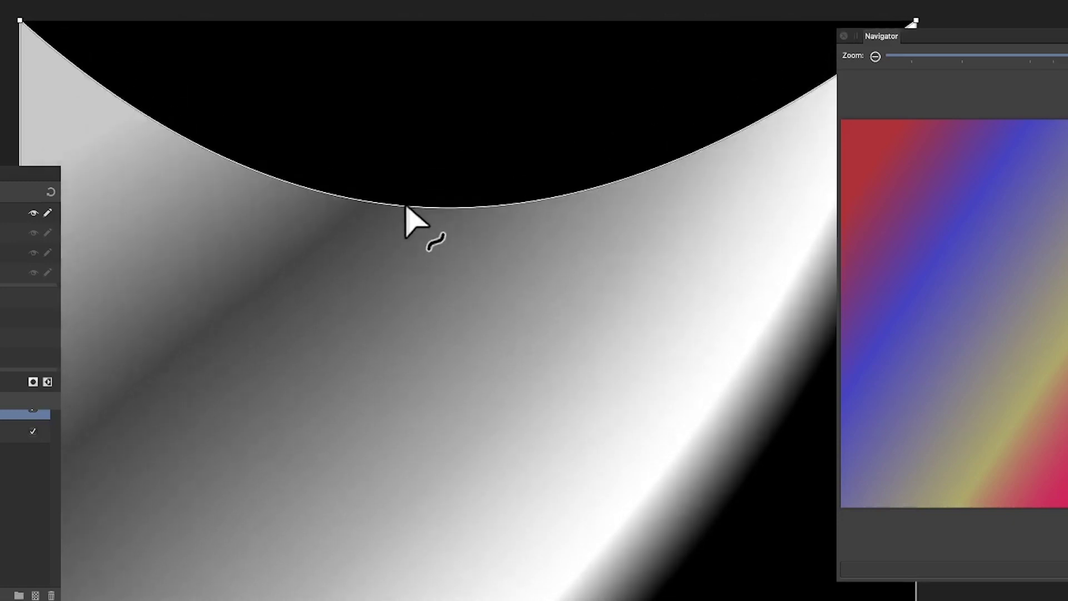
{"action": "left_click_drag", "start_coordinate": [399, 600], "coordinate": [373, 412]}
Add a node near the mesh centre, pull it well below the lower arch, and add a second node above the arch.
{"action": "left_click", "coordinate": [584, 277]}
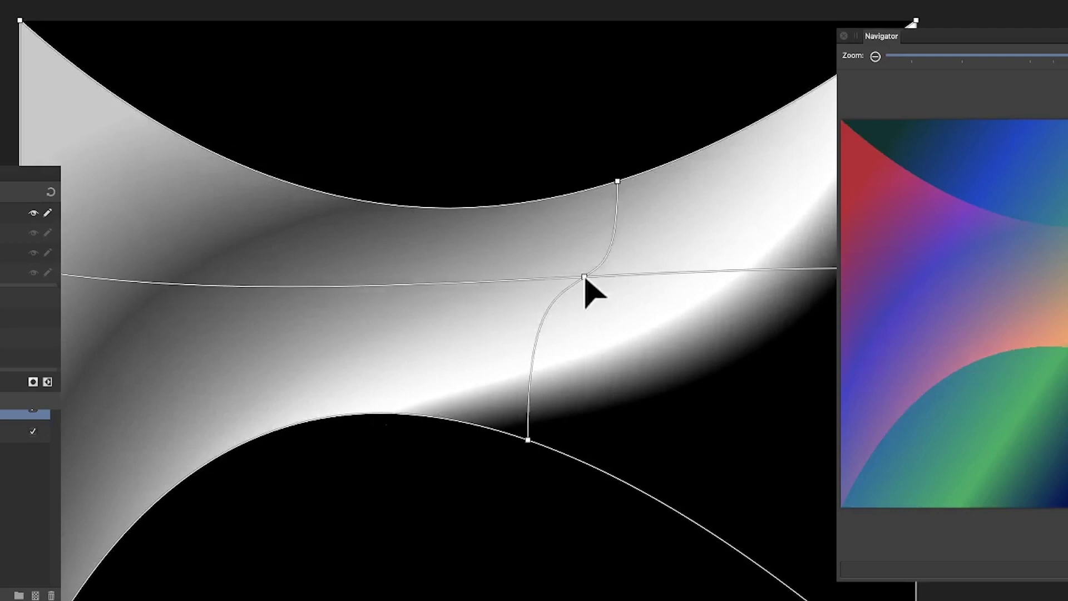
{"action": "left_click_drag", "start_coordinate": [583, 277], "coordinate": [484, 600]}
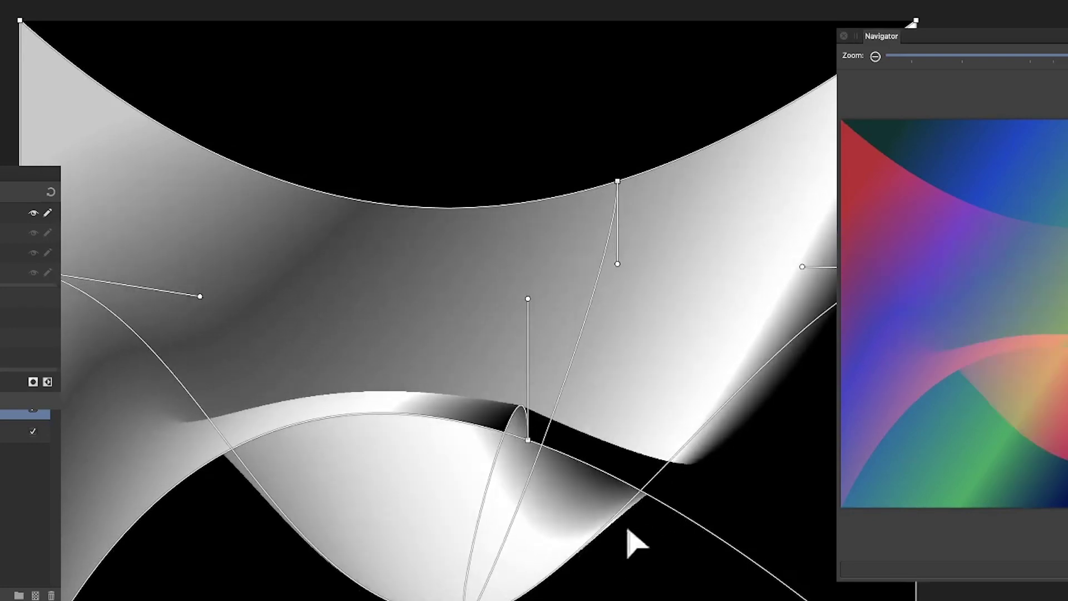
{"action": "left_click", "coordinate": [586, 320]}
{"action": "left_click_drag", "start_coordinate": [584, 321], "coordinate": [364, 99]}
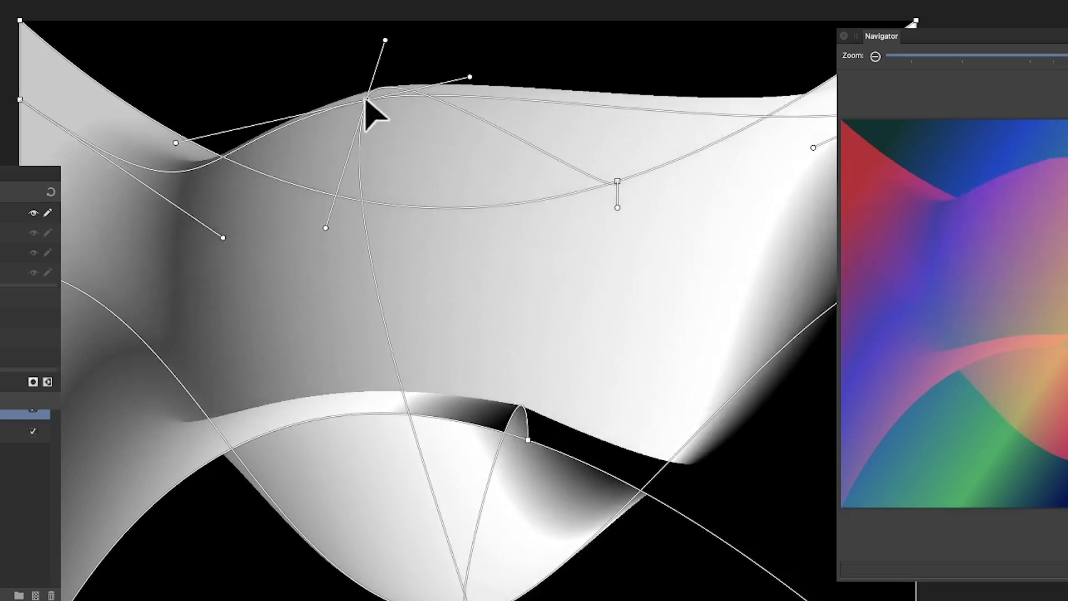
{"action": "left_click", "coordinate": [196, 284]}
{"action": "left_click_drag", "start_coordinate": [196, 284], "coordinate": [806, 479]}
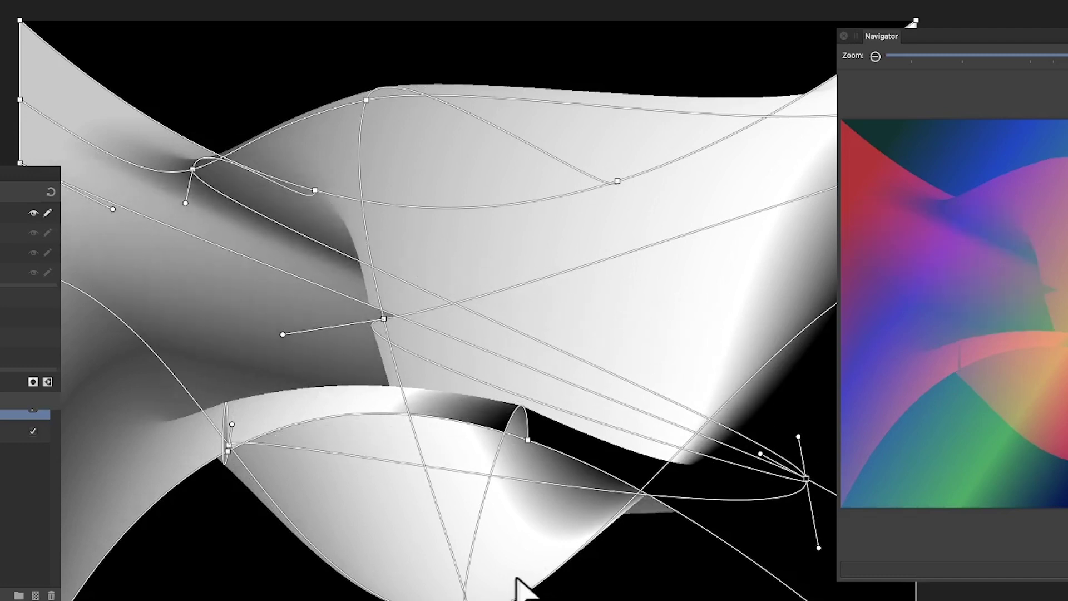
{"action": "left_click_drag", "start_coordinate": [517, 582], "coordinate": [222, 235]}
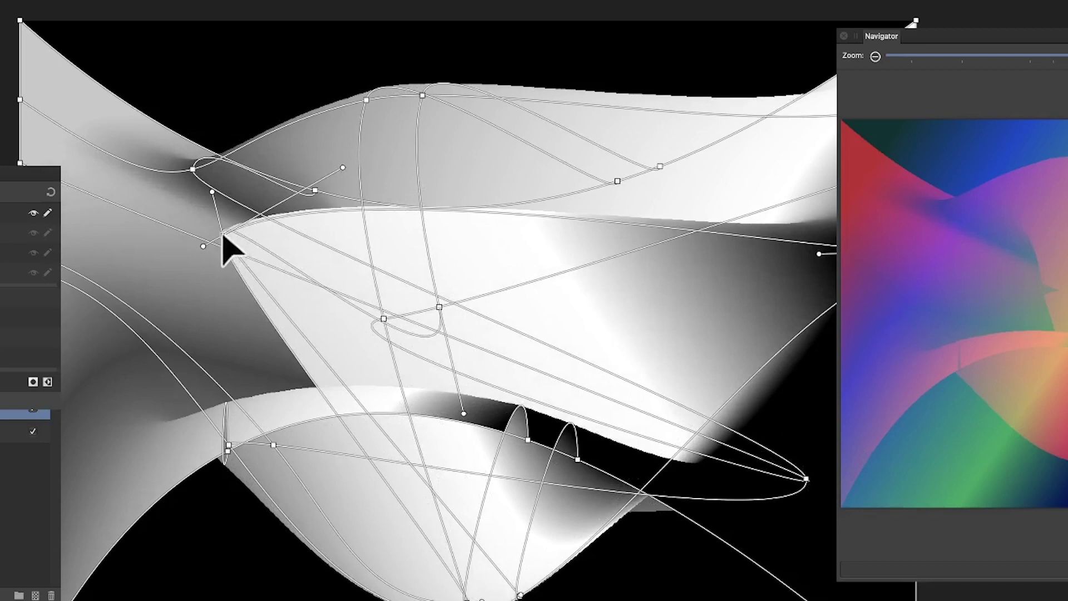
{"action": "key", "text": "ctrl+z"}
{"action": "key", "text": "ctrl+z"}
{"action": "key", "text": "ctrl+z"}
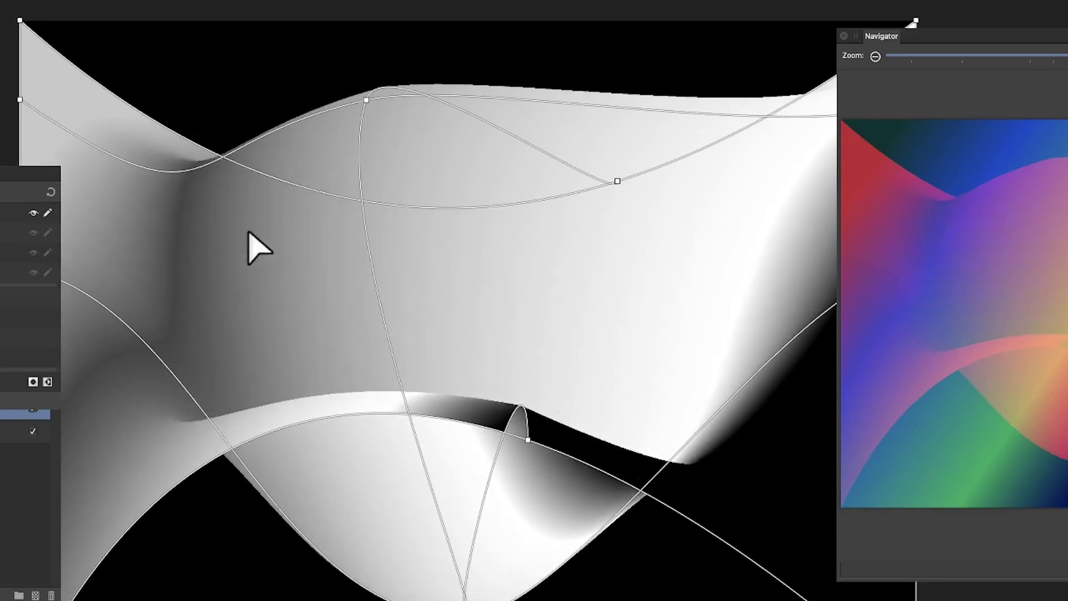
{"action": "key", "text": "Delete"}
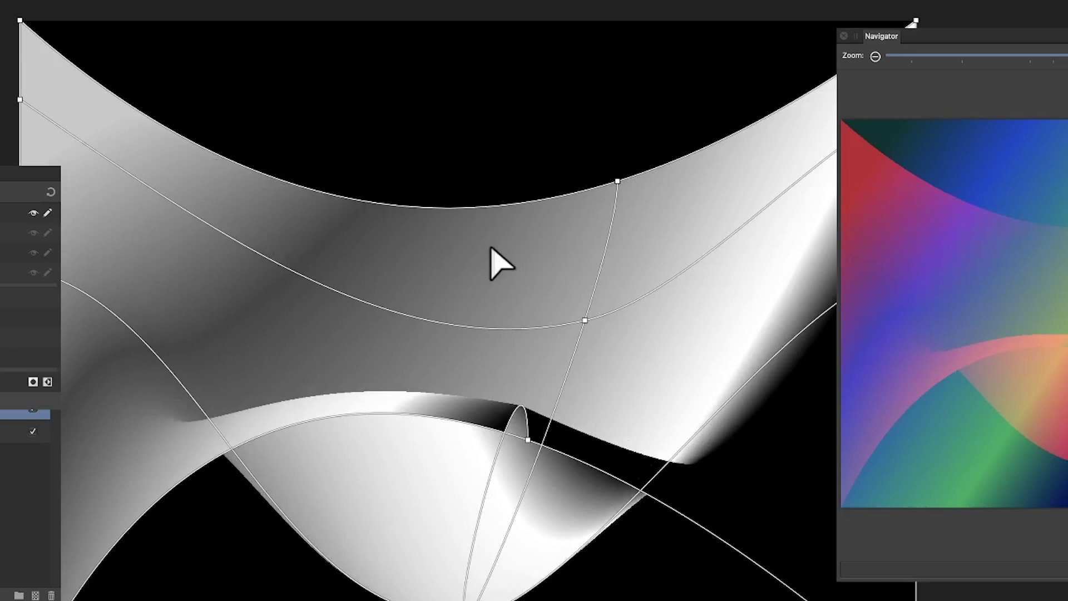
Stretch the upper part of the red channel mesh up and left past the canvas edge and apply the warp.
{"action": "left_click_drag", "start_coordinate": [489, 247], "coordinate": [409, 170]}
{"action": "left_click_drag", "start_coordinate": [468, 248], "coordinate": [336, 84]}
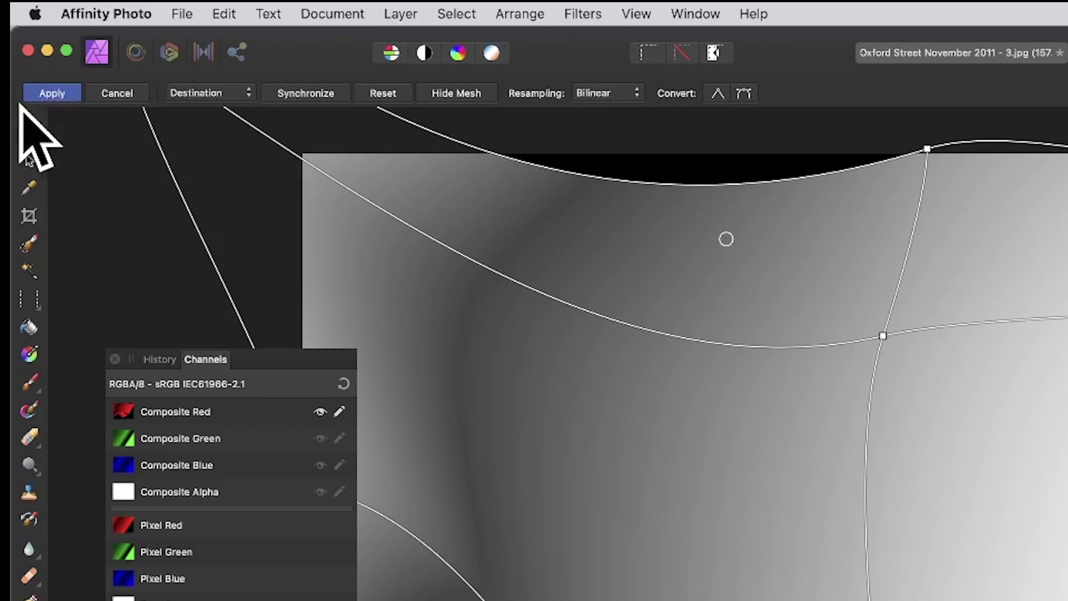
{"action": "left_click", "coordinate": [49, 92]}
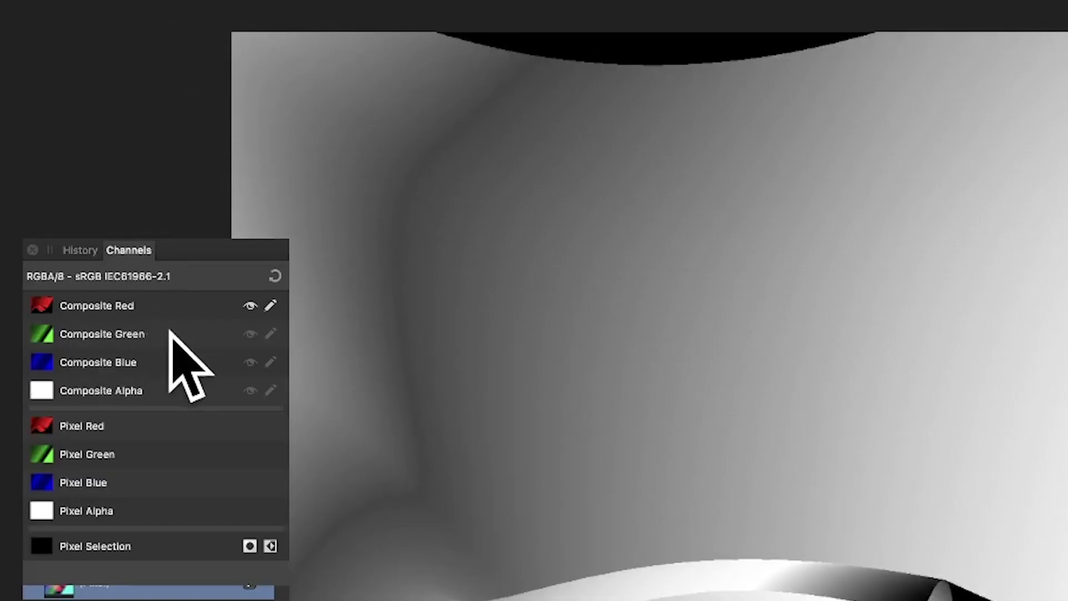
Isolate the Composite Green channel and use Mesh Warp to bend its upper and lower edges inward.
{"action": "left_click", "coordinate": [167, 437]}
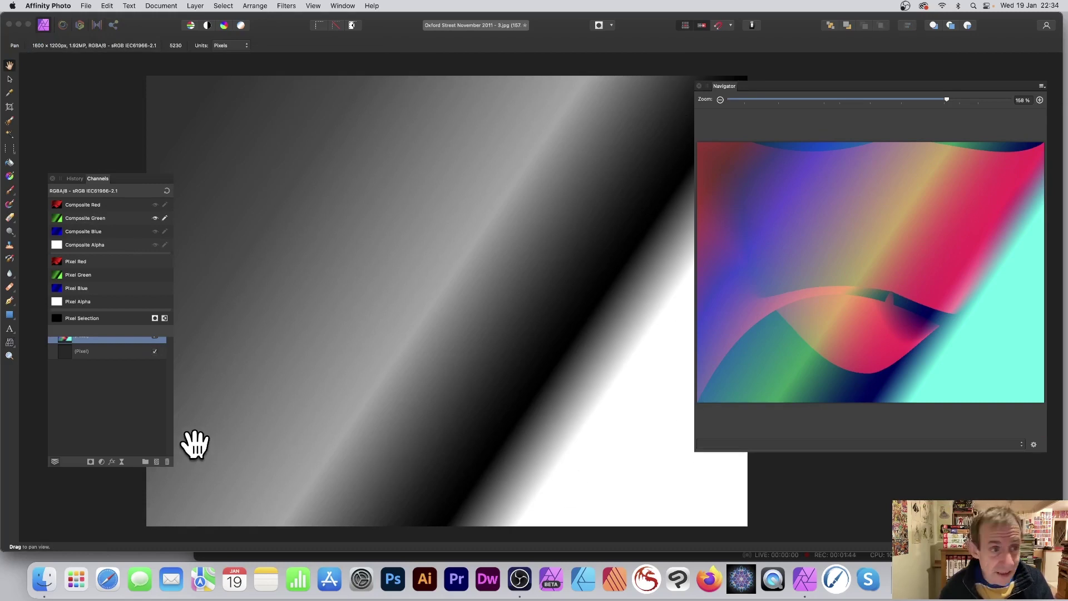
{"action": "left_click", "coordinate": [10, 342]}
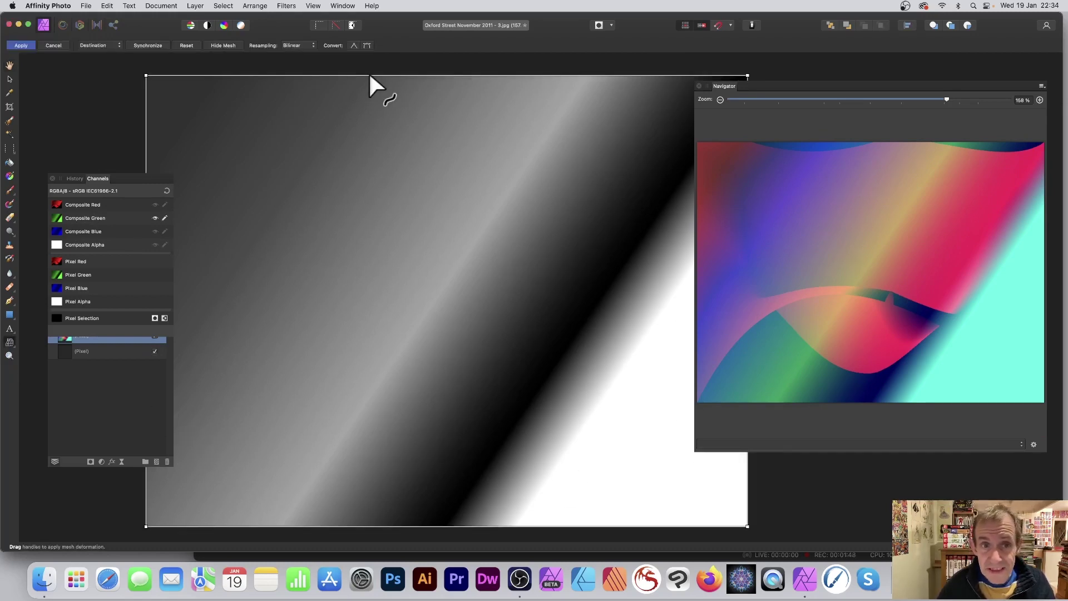
{"action": "left_click_drag", "start_coordinate": [370, 76], "coordinate": [390, 211]}
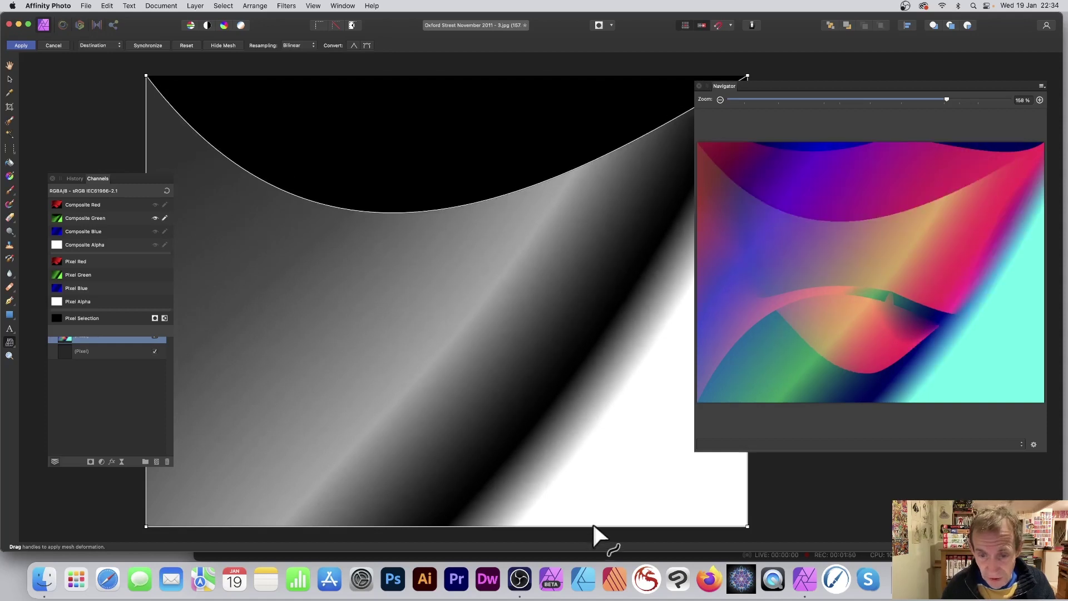
{"action": "left_click_drag", "start_coordinate": [592, 524], "coordinate": [582, 412]}
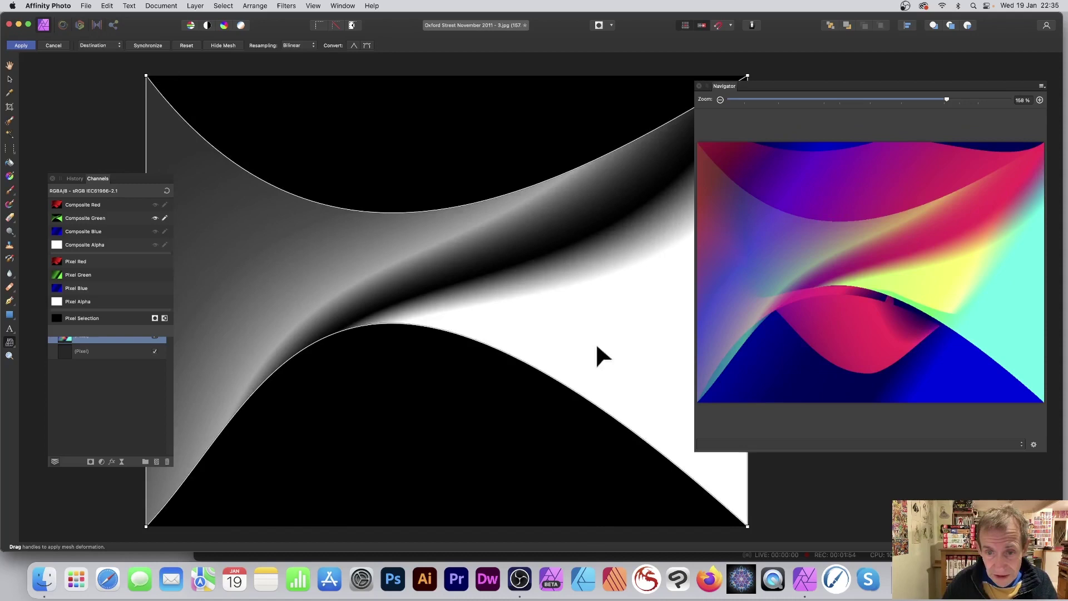
Nudge the green channel mesh slightly, add a node right of its centre and pull it down-left below the lower arch.
{"action": "mouse_move", "coordinate": [595, 341]}
{"action": "left_mouse_down"}
{"action": "mouse_move", "coordinate": [545, 272]}
{"action": "mouse_move", "coordinate": [603, 310]}
{"action": "mouse_move", "coordinate": [582, 328]}
{"action": "mouse_move", "coordinate": [602, 343]}
{"action": "left_mouse_up"}
{"action": "double_click", "coordinate": [547, 273]}
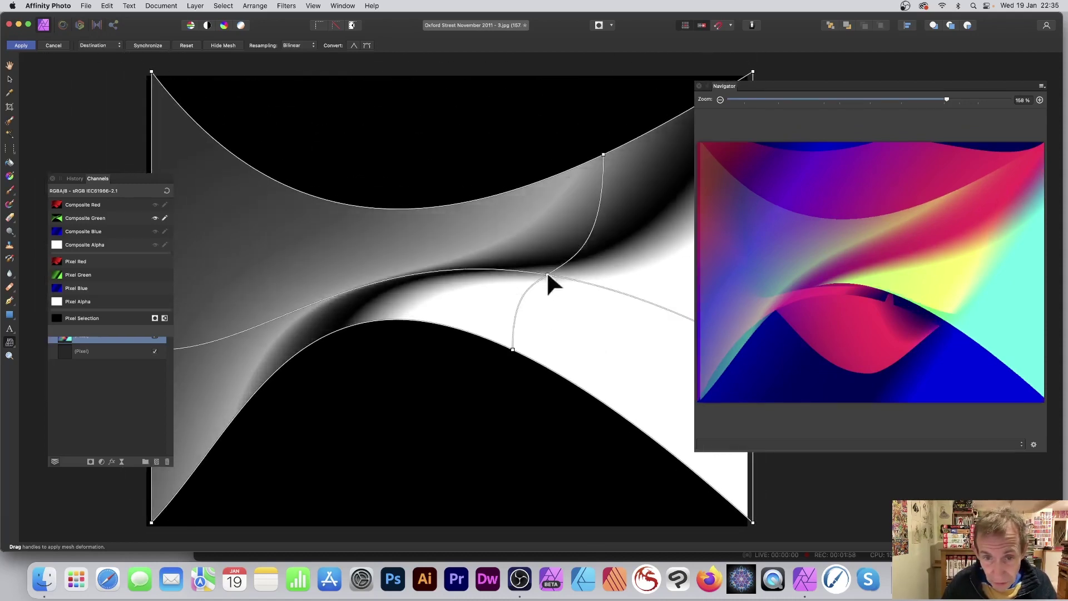
{"action": "left_click_drag", "start_coordinate": [547, 272], "coordinate": [411, 472]}
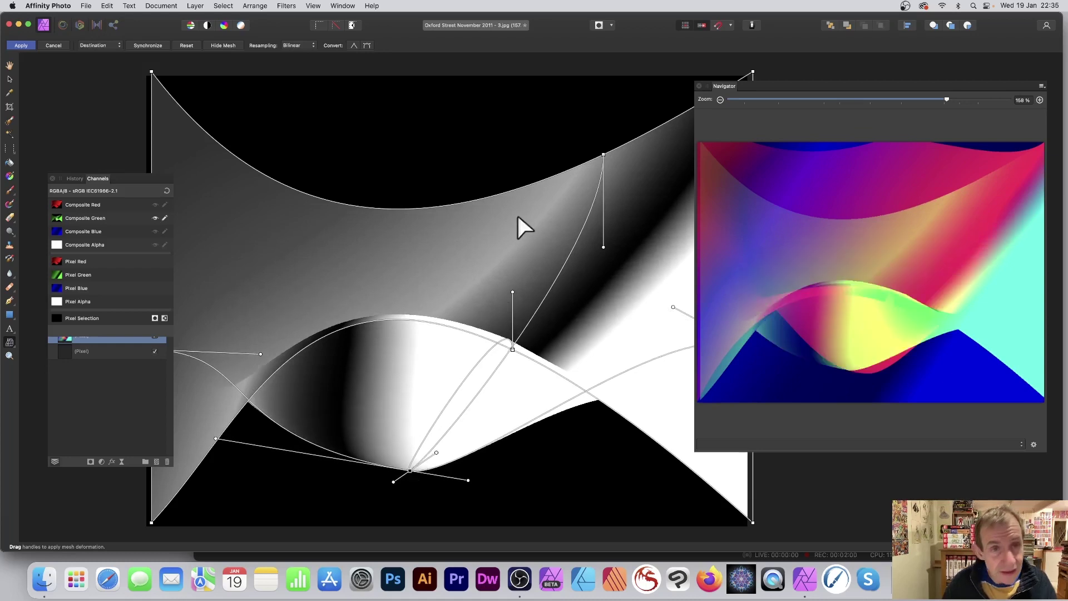
Add a node in the upper middle of the green channel mesh and pull it up above the curved upper edge.
{"action": "left_click", "coordinate": [358, 256]}
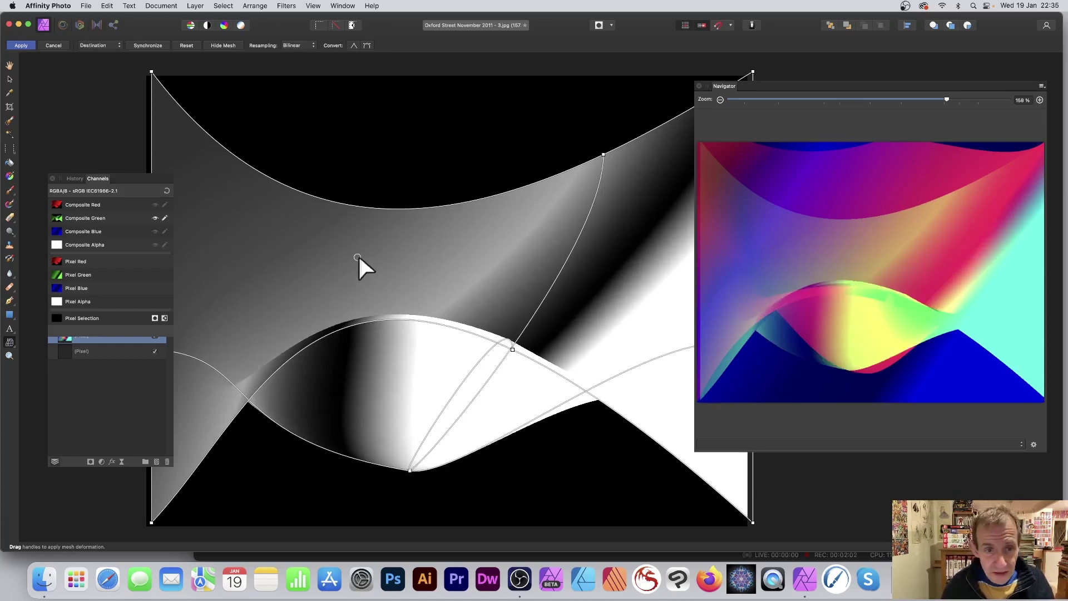
{"action": "left_click", "coordinate": [358, 254]}
{"action": "left_click_drag", "start_coordinate": [359, 255], "coordinate": [421, 106]}
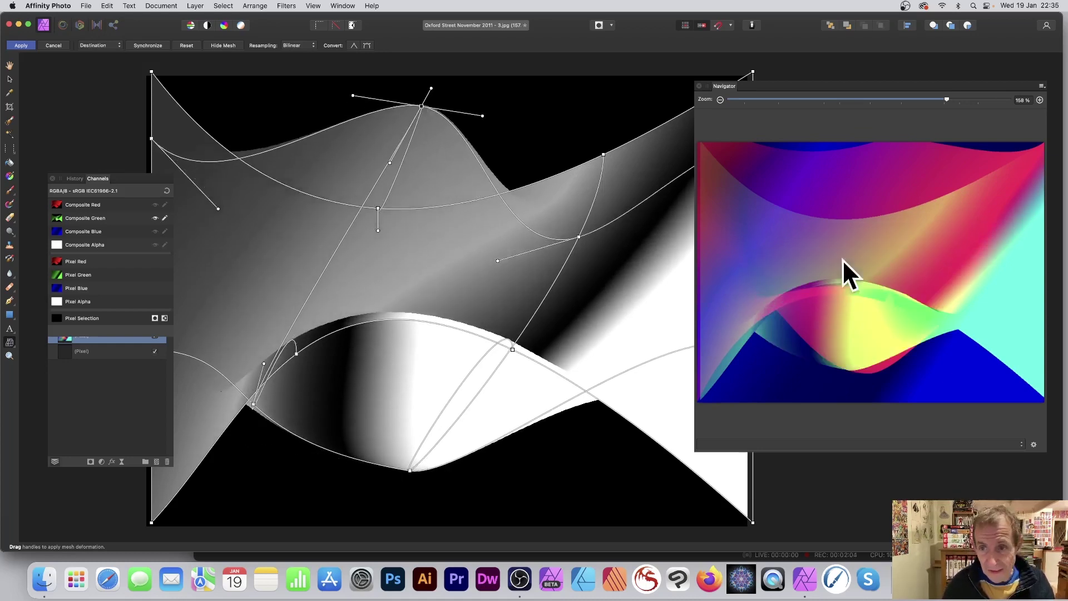
Pull further new green channel mesh nodes towards the image's lower-right and lower-left corners, and apply the warp.
{"action": "left_click", "coordinate": [368, 308]}
{"action": "left_click_drag", "start_coordinate": [369, 307], "coordinate": [633, 531]}
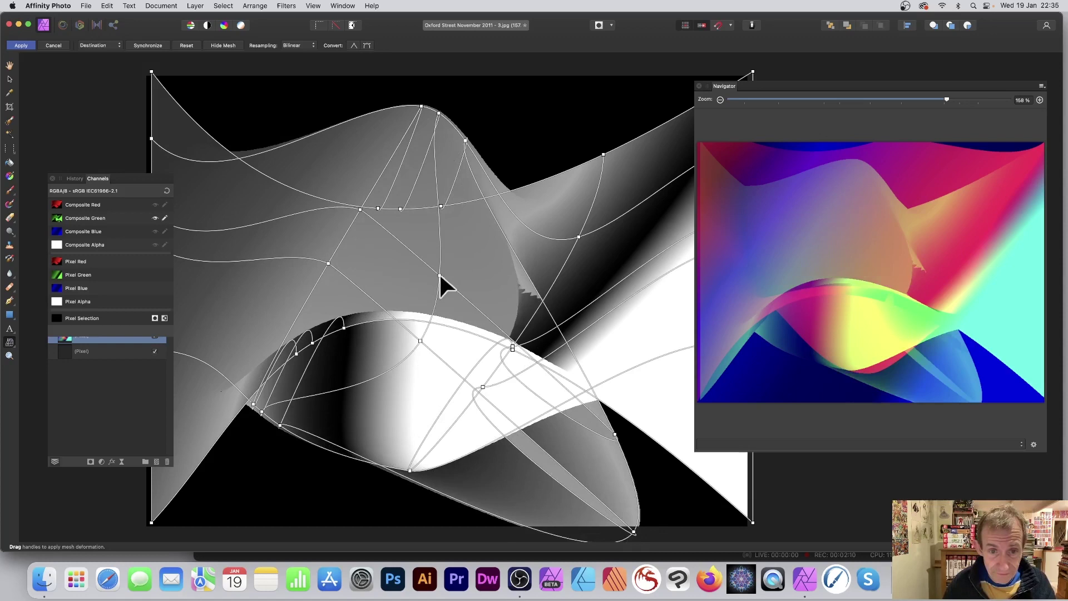
{"action": "left_click", "coordinate": [410, 309]}
{"action": "left_click_drag", "start_coordinate": [410, 309], "coordinate": [236, 494]}
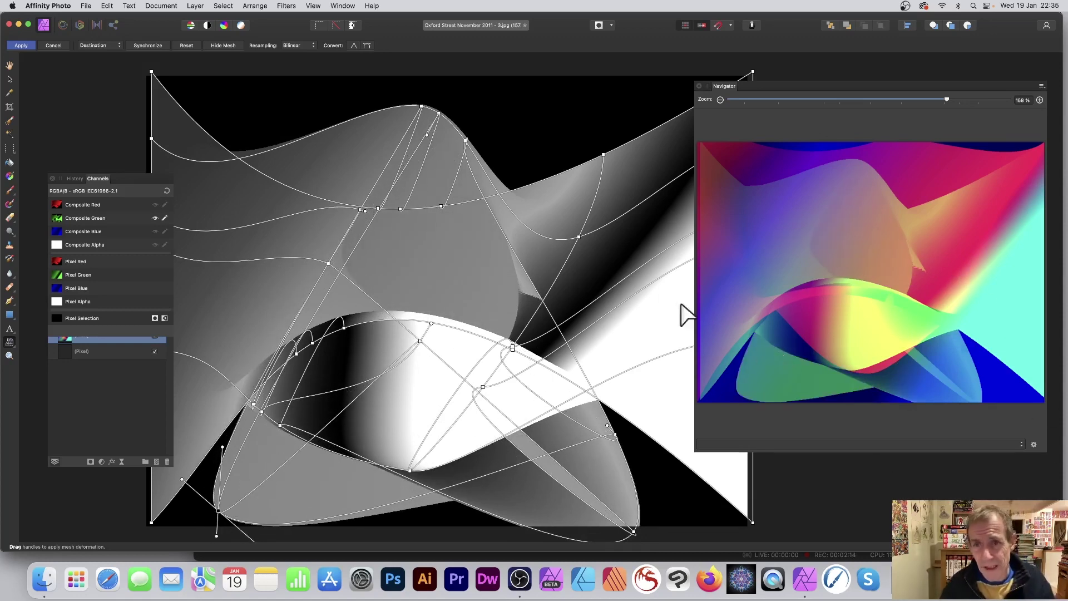
{"action": "left_click", "coordinate": [21, 45]}
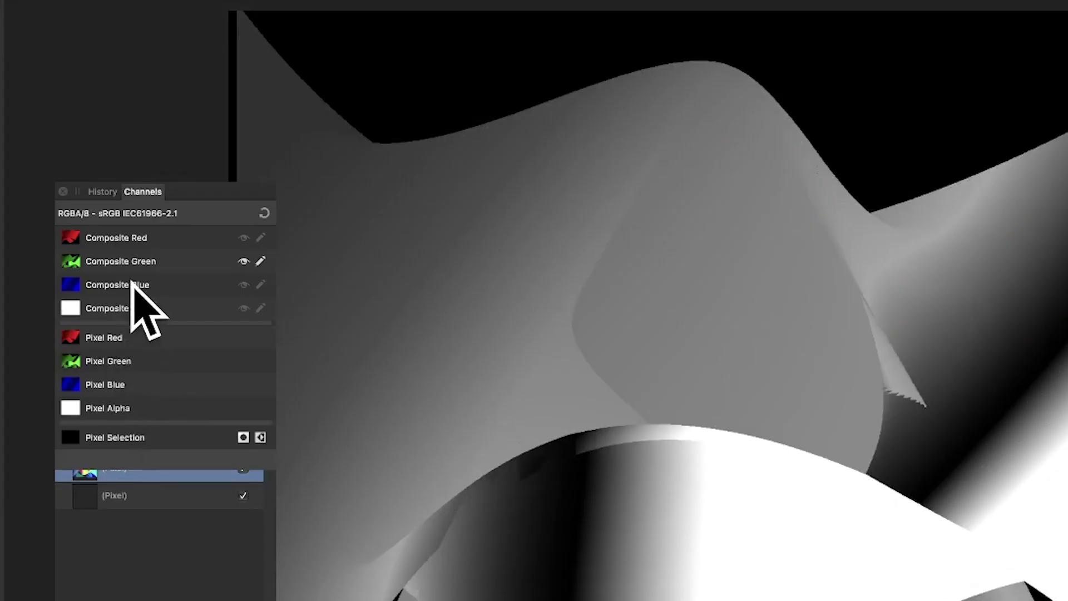
Isolate the Composite Blue channel and use Mesh Warp to bend its upper and lower edges inward.
{"action": "left_click", "coordinate": [132, 282]}
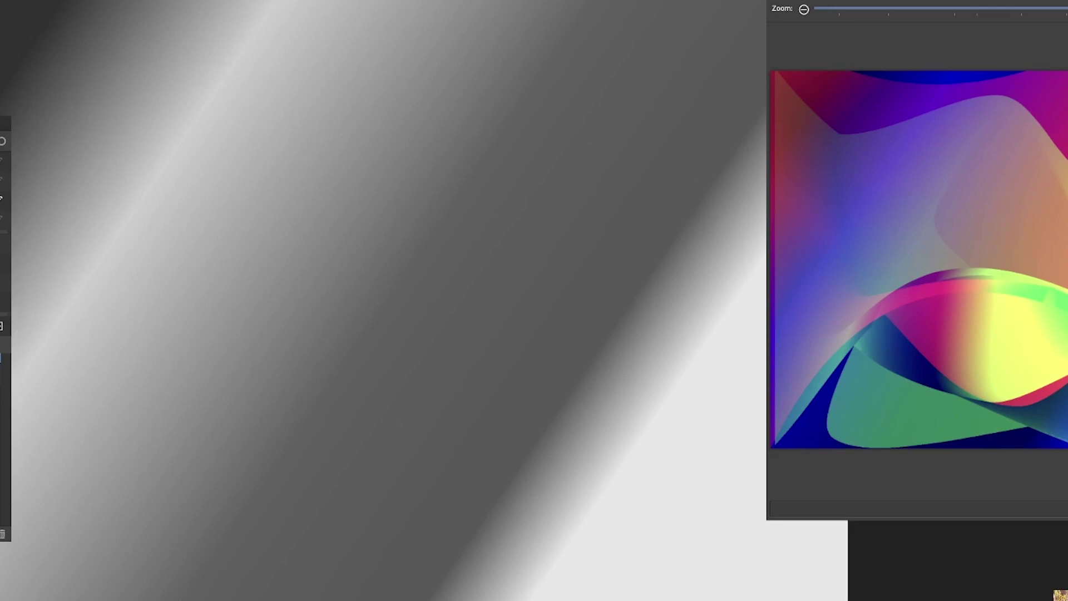
{"action": "left_click_drag", "start_coordinate": [292, 0], "coordinate": [286, 188]}
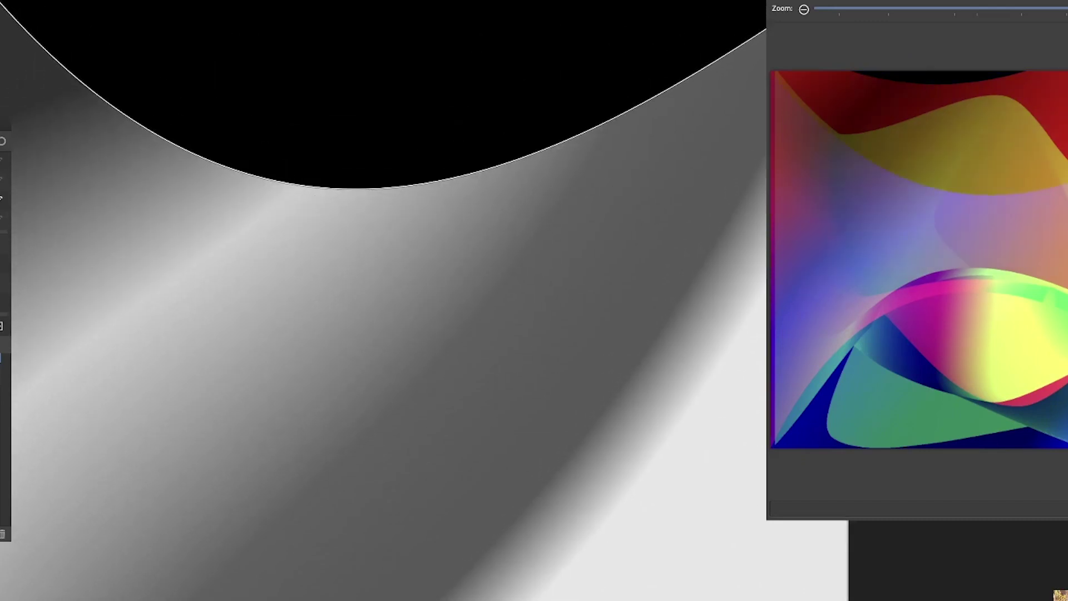
{"action": "left_click_drag", "start_coordinate": [503, 600], "coordinate": [469, 326]}
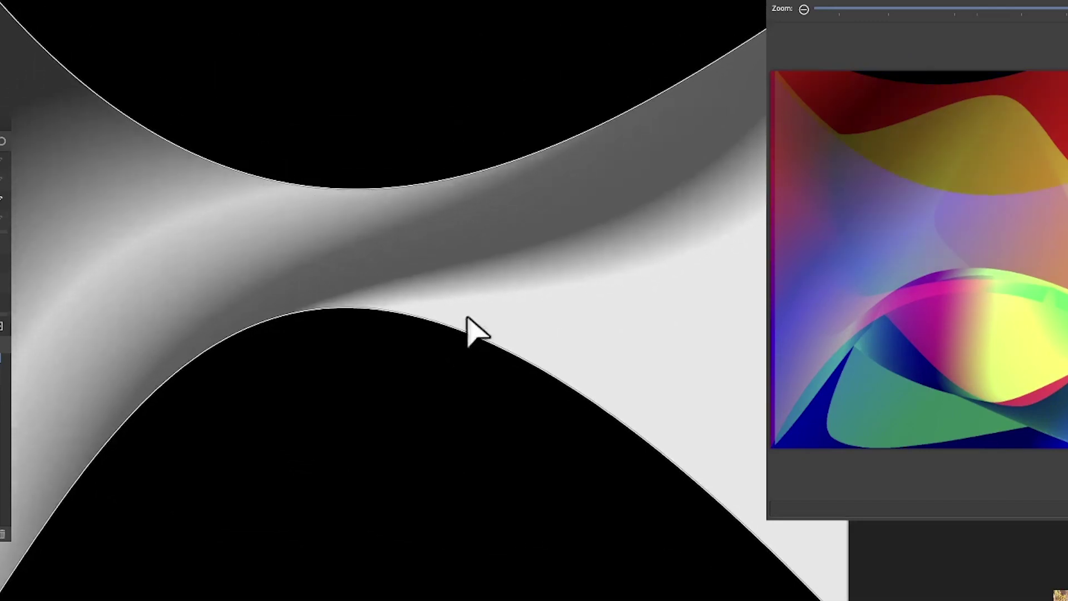
Add two nodes to the blue channel mesh, pulling one up-left above the upper curve and the other down below the lower arch.
{"action": "double_click", "coordinate": [570, 268]}
{"action": "left_click_drag", "start_coordinate": [570, 268], "coordinate": [352, 71]}
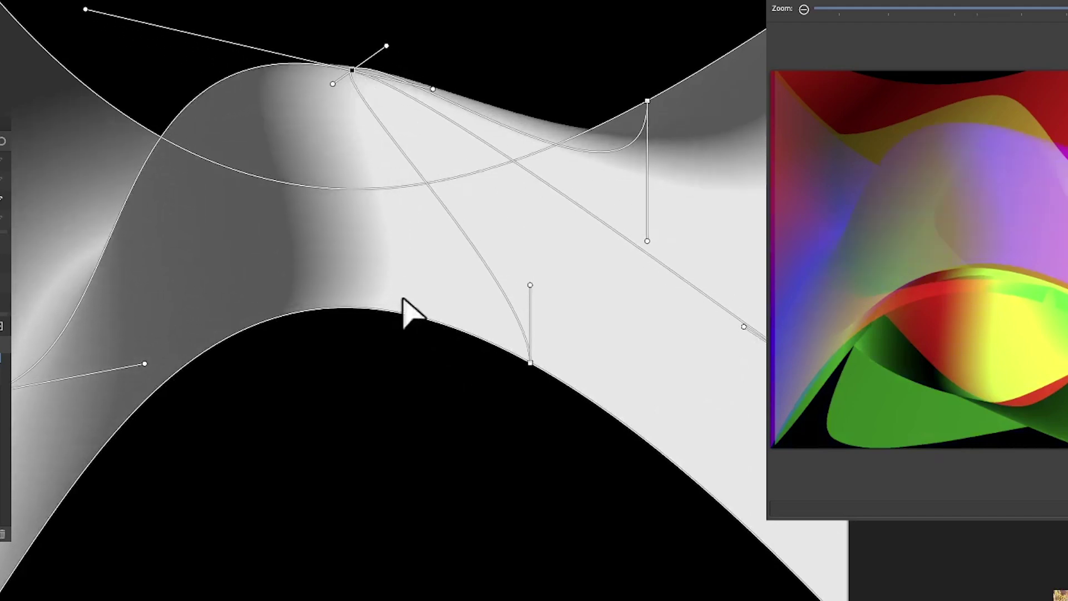
{"action": "double_click", "coordinate": [381, 248]}
{"action": "left_click_drag", "start_coordinate": [381, 248], "coordinate": [298, 533]}
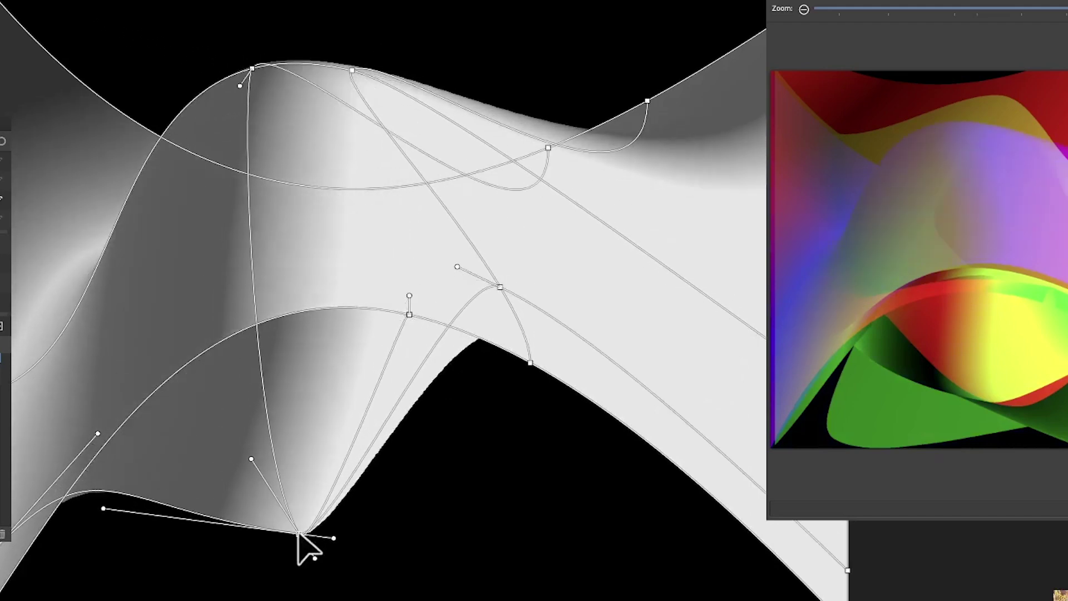
Add a third node near the middle of the blue channel mesh, pull it down-right past the lower arch, and apply the warp.
{"action": "left_click", "coordinate": [334, 284]}
{"action": "left_click_drag", "start_coordinate": [335, 287], "coordinate": [459, 498]}
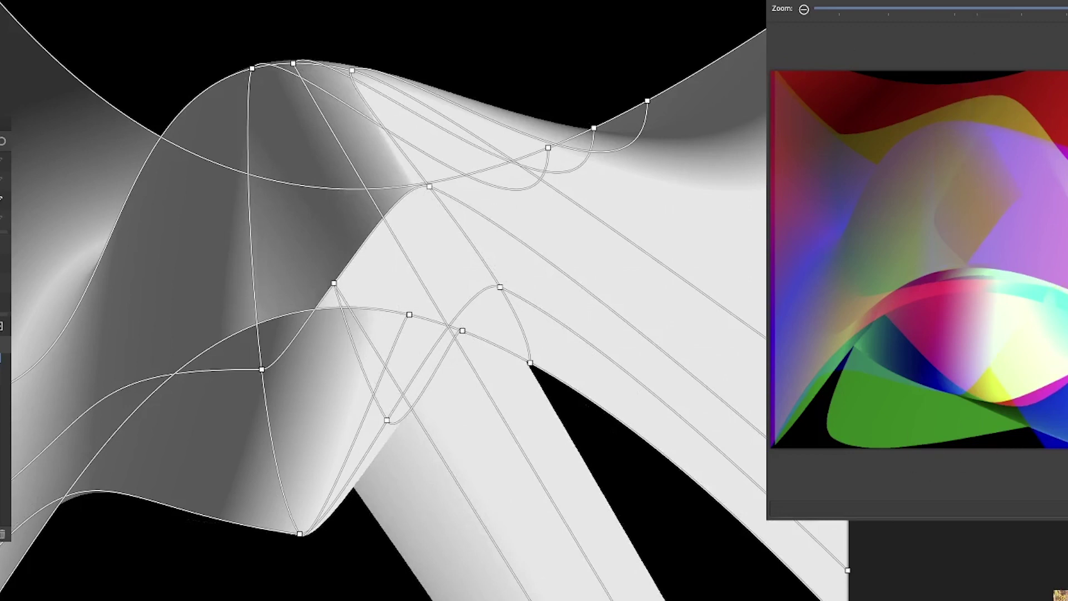
{"action": "key", "text": "Return"}
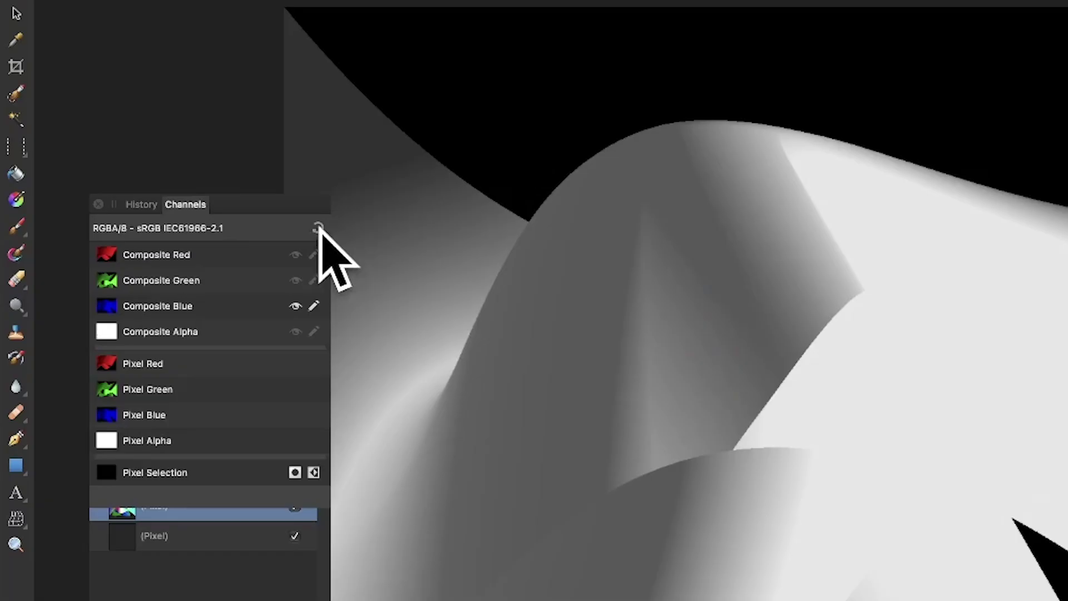
Reset the channels so all are active, and mesh-warp the whole colour layer by bending its upper and lower edges inward.
{"action": "left_click", "coordinate": [318, 228]}
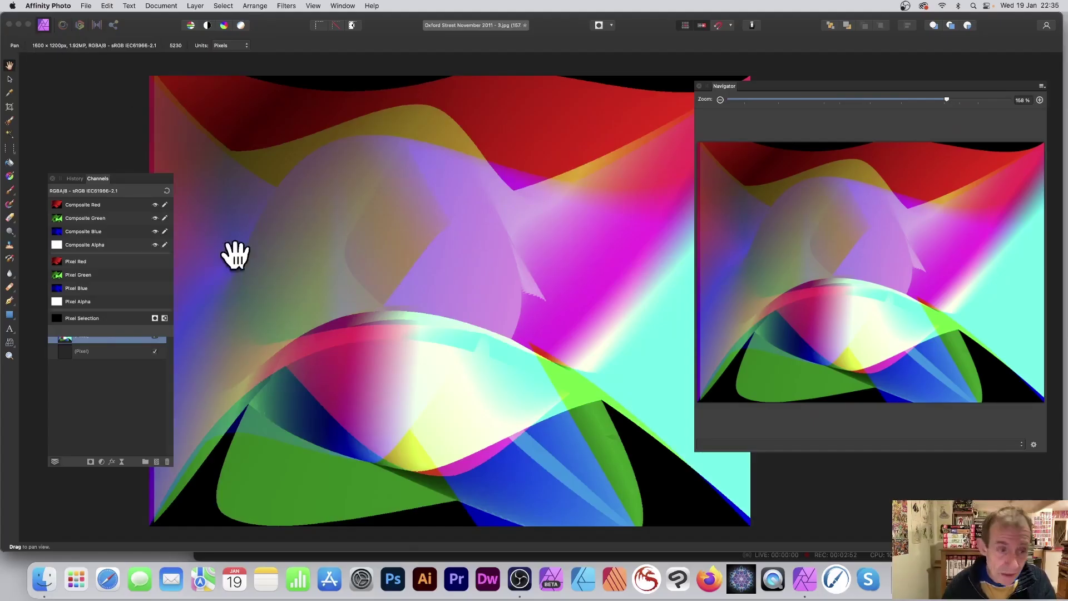
{"action": "left_click", "coordinate": [8, 79]}
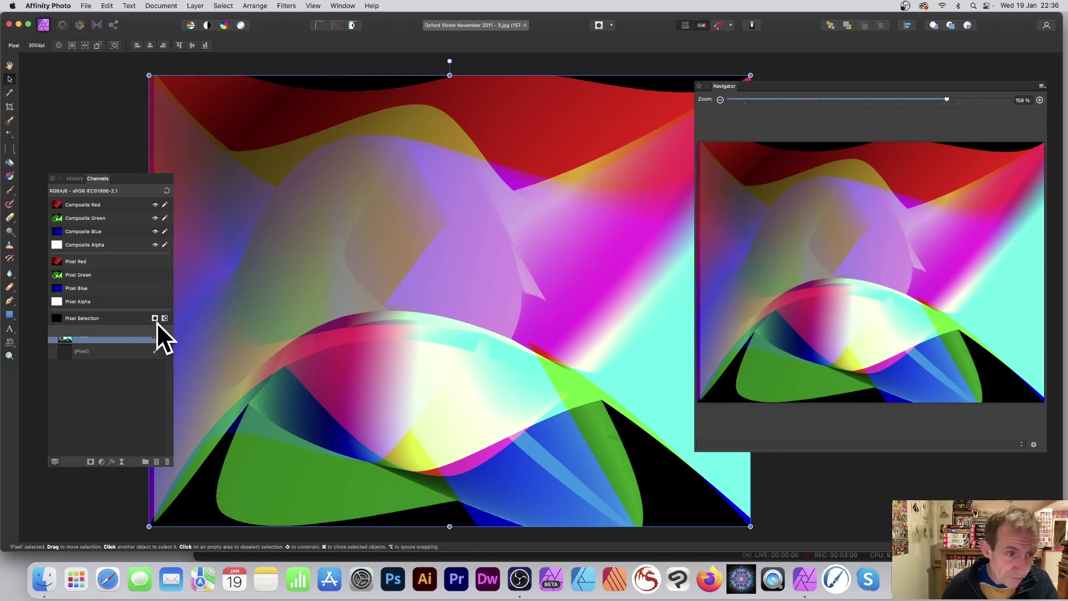
{"action": "left_click", "coordinate": [10, 341]}
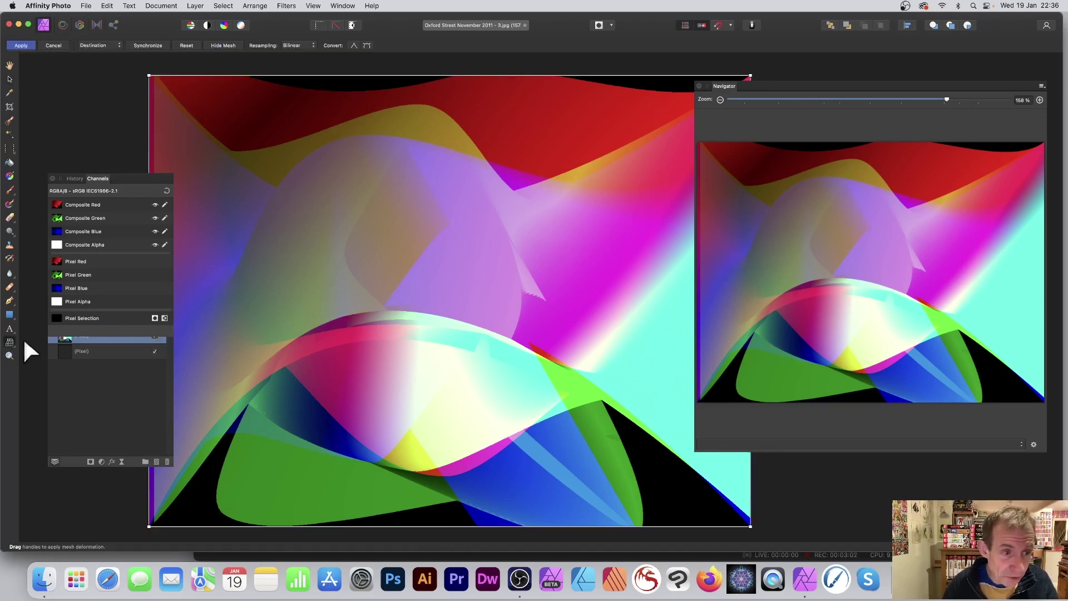
{"action": "left_click_drag", "start_coordinate": [419, 75], "coordinate": [423, 168]}
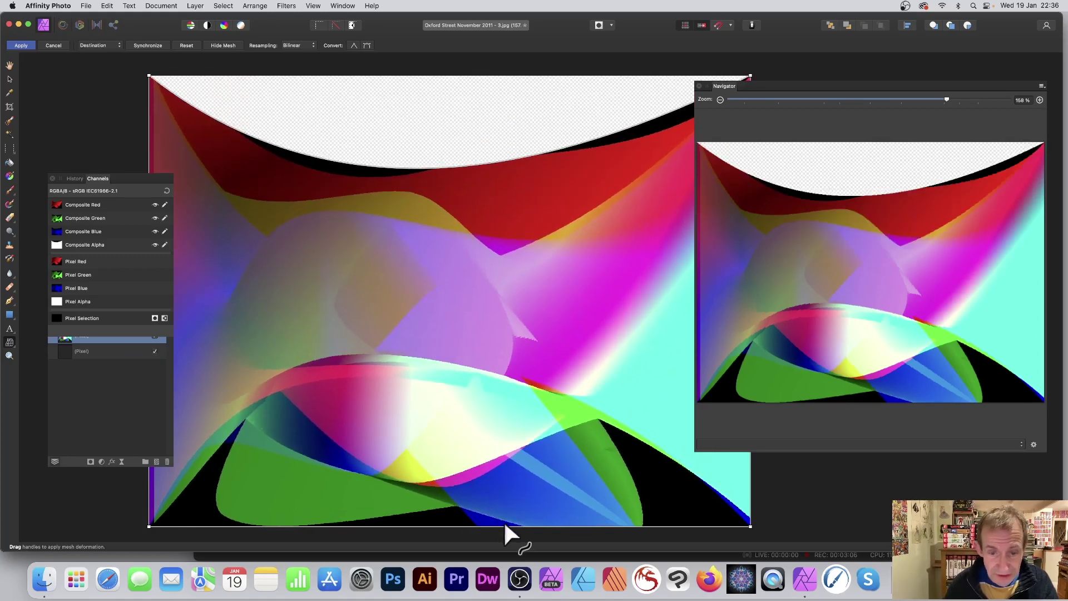
{"action": "left_click_drag", "start_coordinate": [503, 520], "coordinate": [438, 299]}
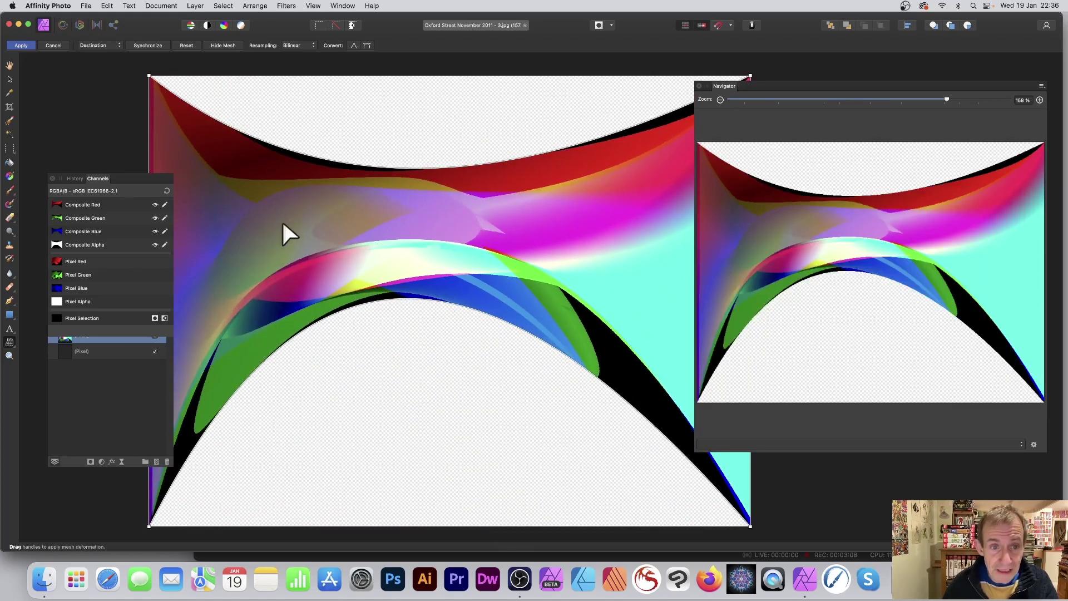
Pull new mesh nodes on the colour layer down below the lower arch, up past the top edge and down towards the bottom, and apply the warp.
{"action": "left_click_drag", "start_coordinate": [228, 225], "coordinate": [433, 453]}
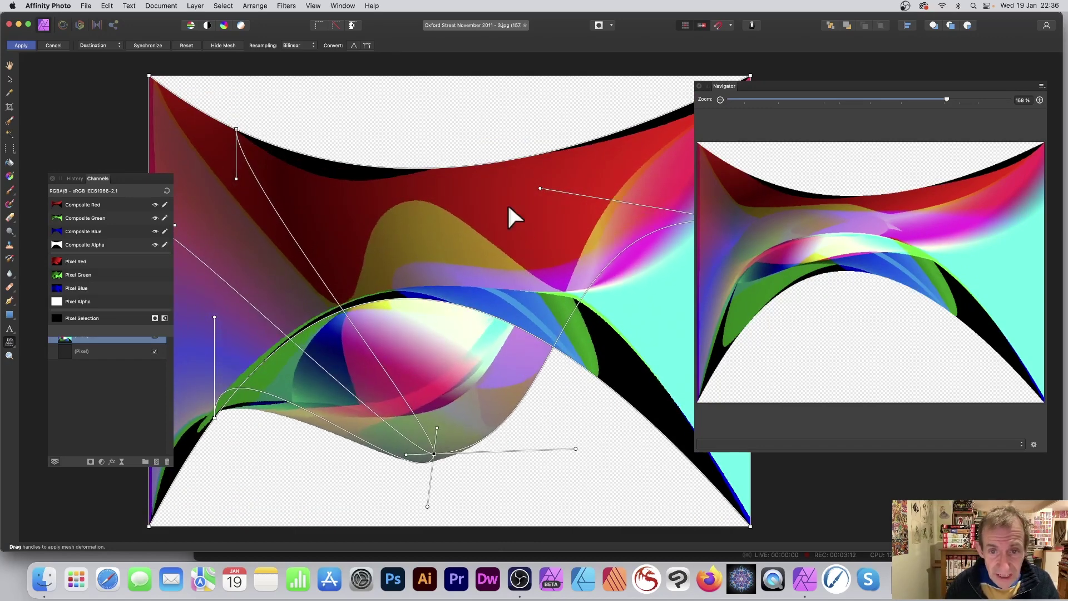
{"action": "left_click_drag", "start_coordinate": [486, 223], "coordinate": [365, 65]}
{"action": "left_click_drag", "start_coordinate": [559, 223], "coordinate": [568, 494]}
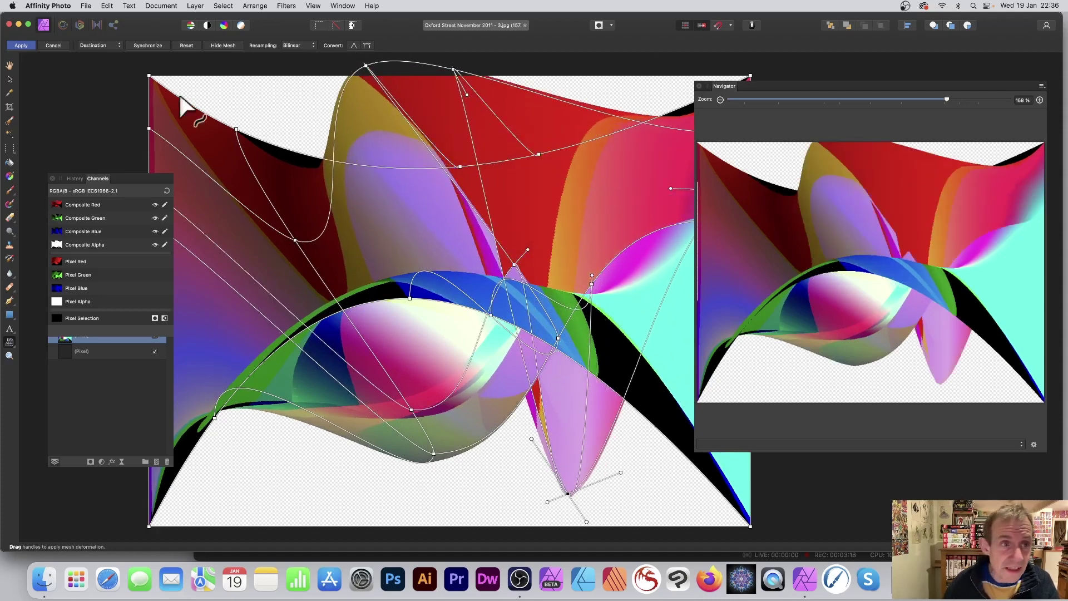
{"action": "left_click", "coordinate": [22, 46]}
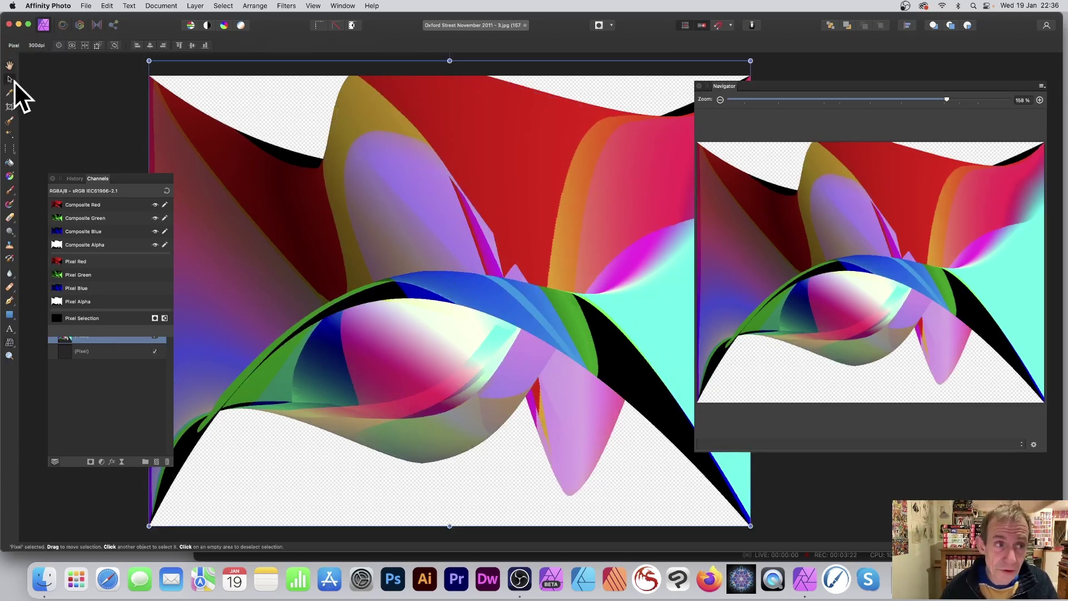
Try repeating the last Mesh Warp on the colour layer, and undo the repetition.
{"action": "left_click", "coordinate": [287, 6]}
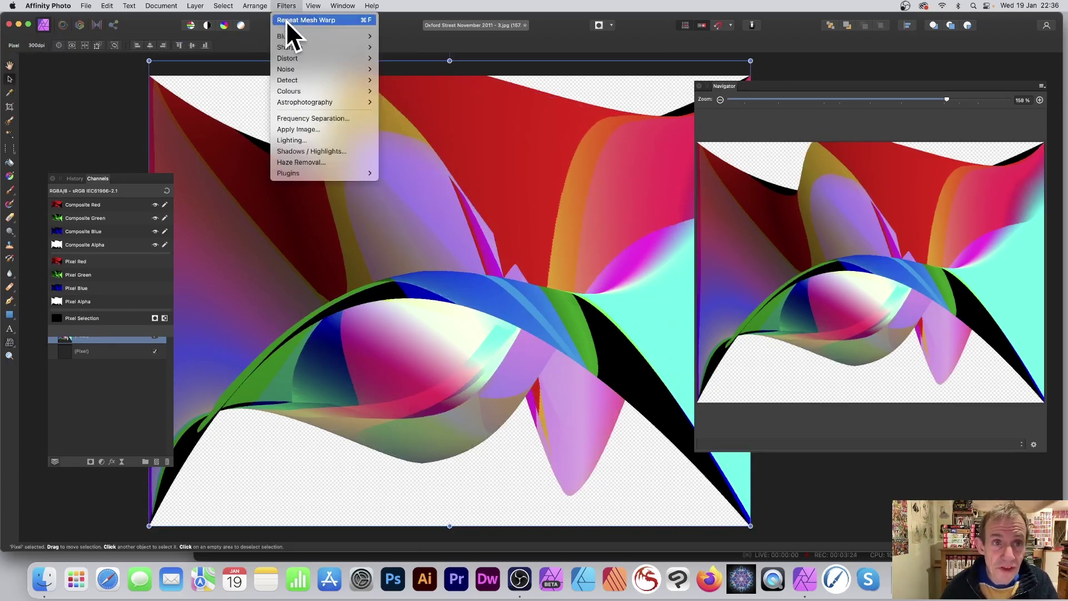
{"action": "left_click", "coordinate": [297, 20]}
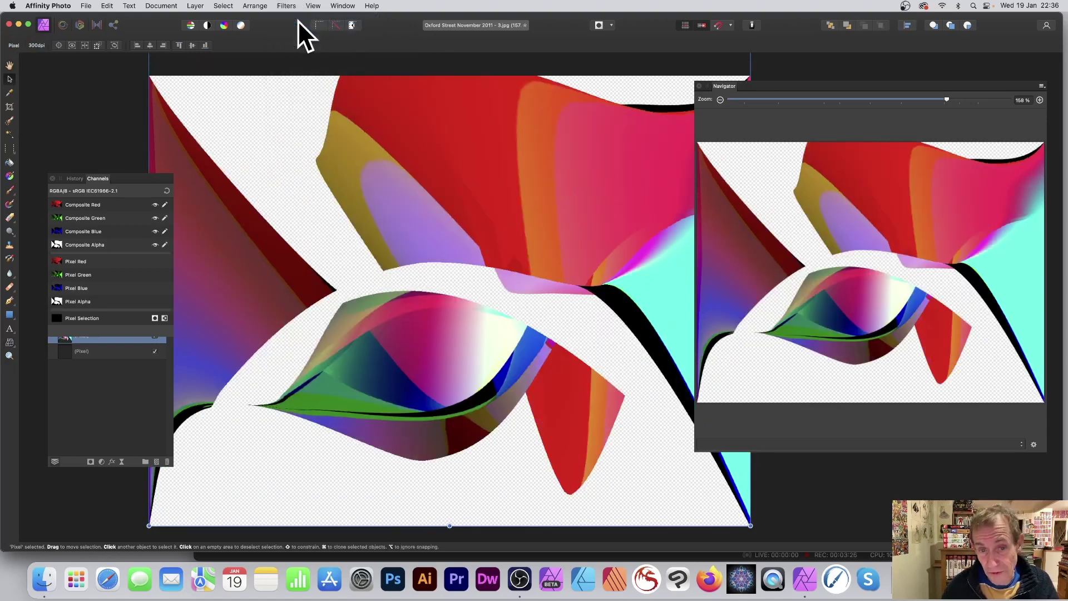
{"action": "key", "text": "super+z"}
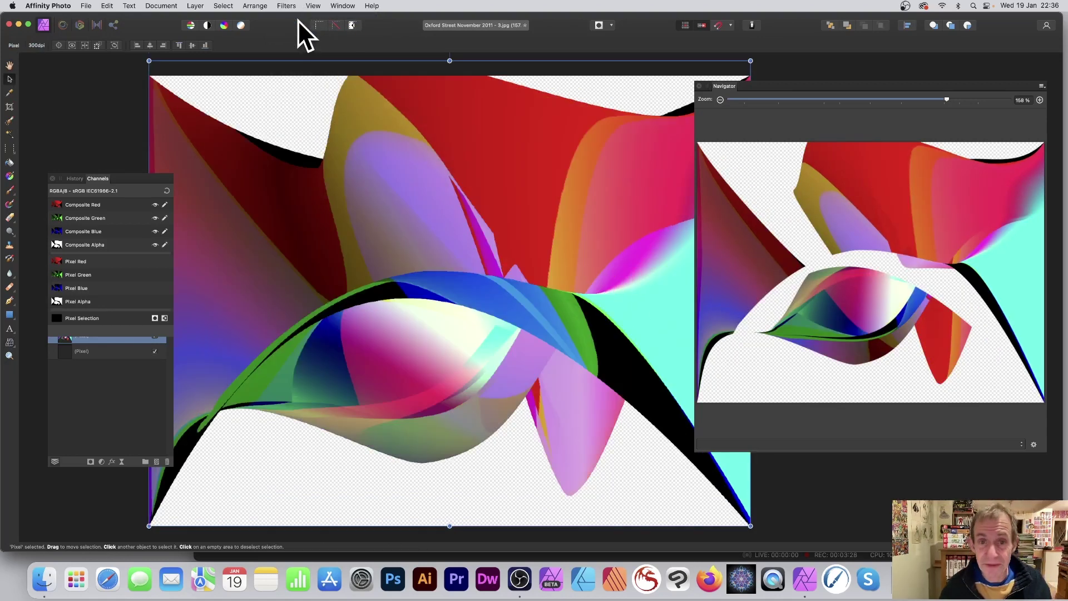